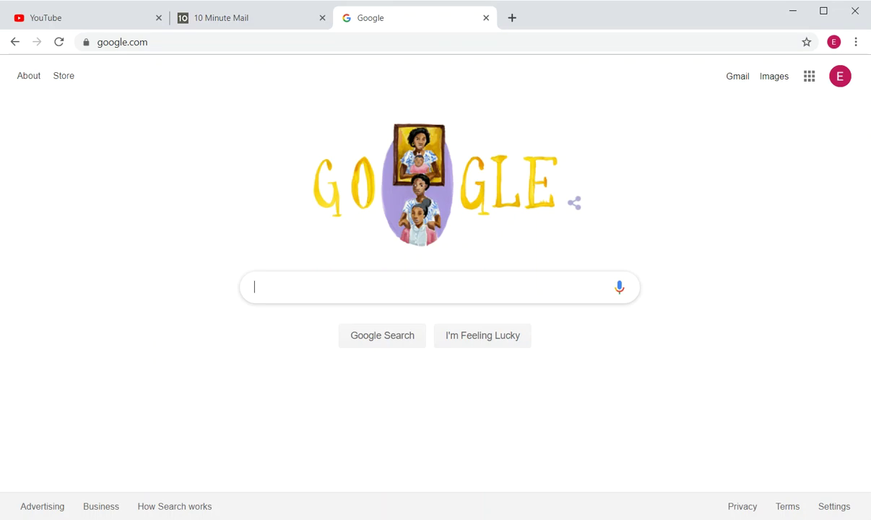
click(232, 45)
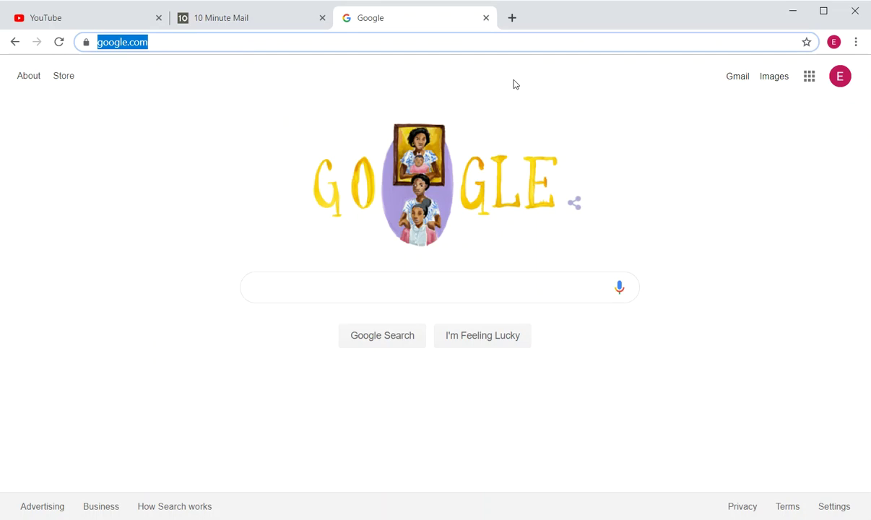
text(www.)
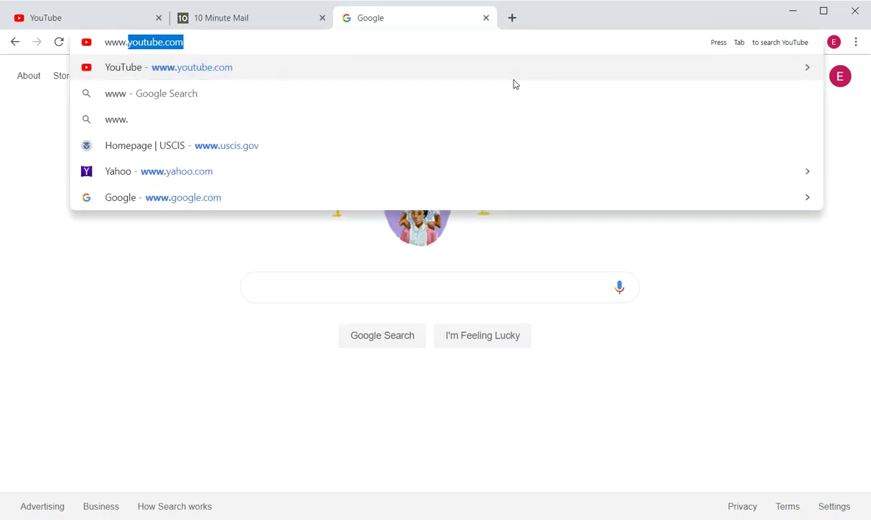
text(uscis.gov)
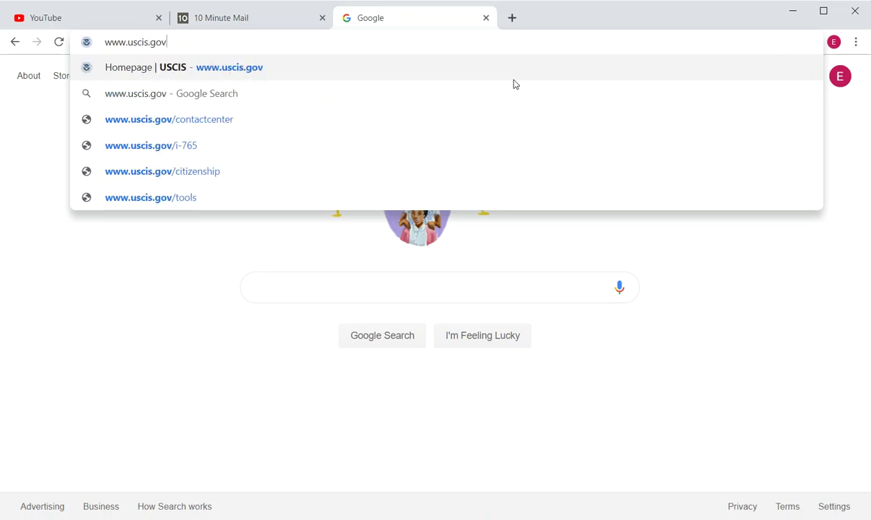
key(Return)
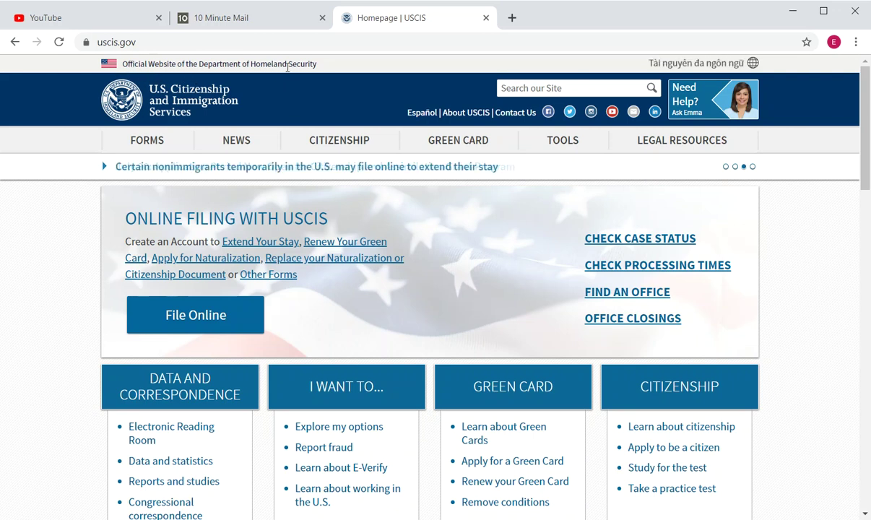
Inspect the USCIS page's web address, then start a fresh browser tab
click(129, 42)
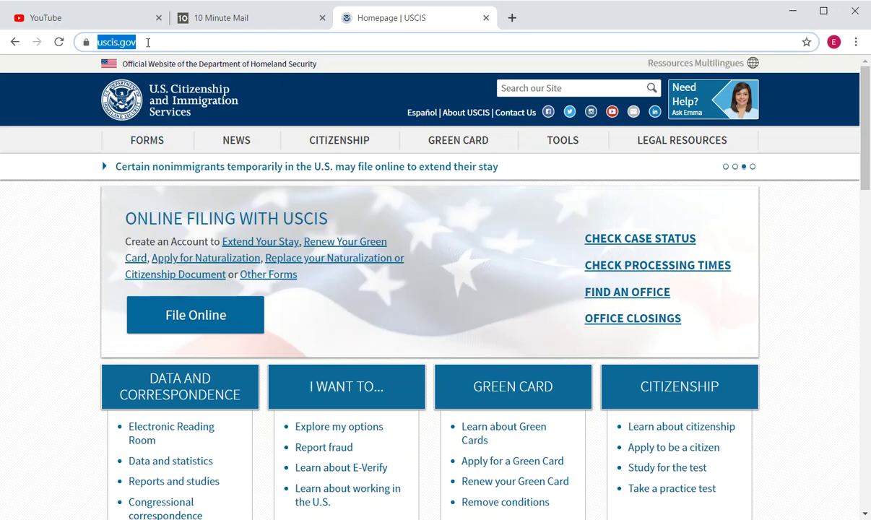
click(167, 42)
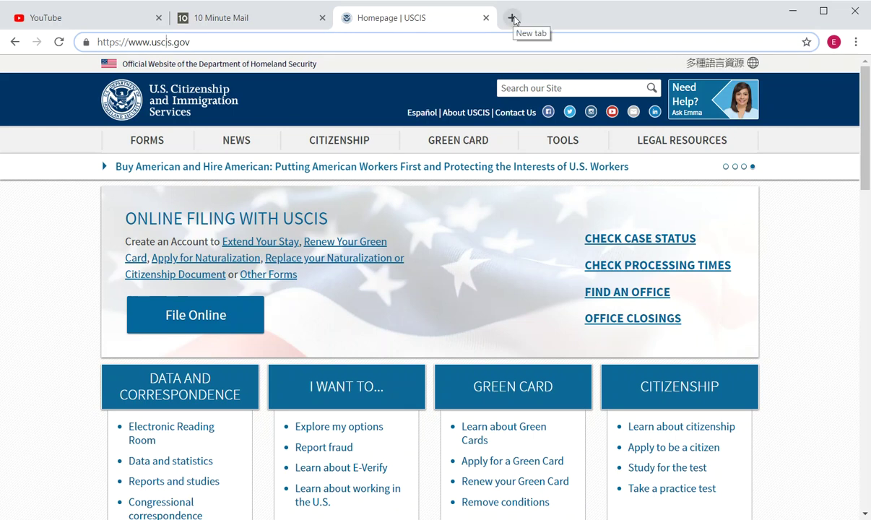
click(512, 18)
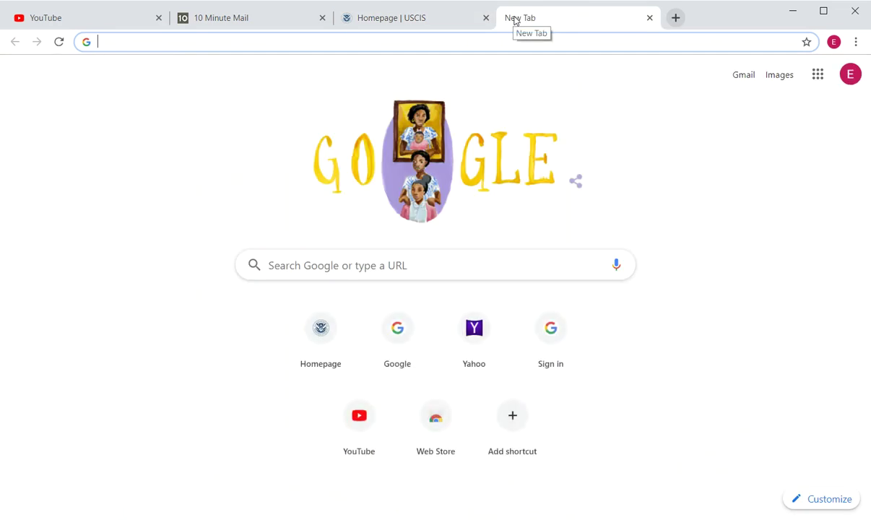
Go to google.com in the new tab and search for uscis.gov from the suggestions
click(463, 269)
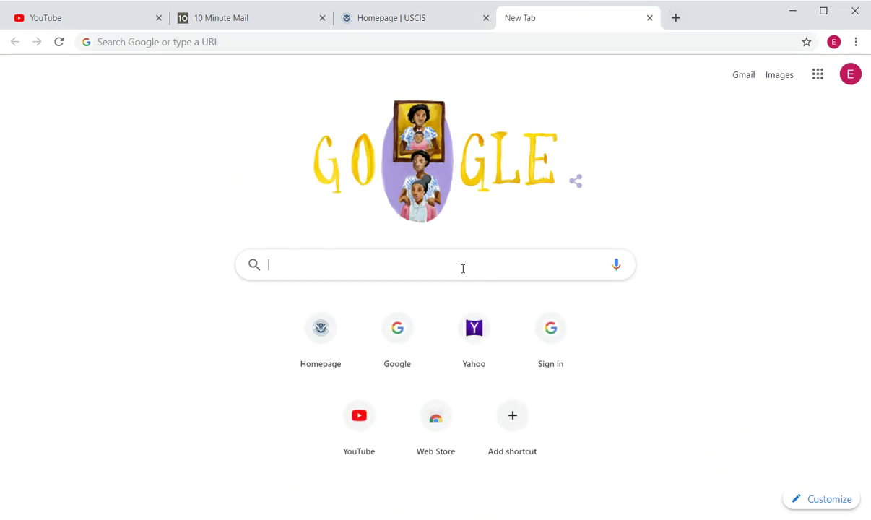
text(uscc)
key(BackSpace)
text(is)
key(BackSpace)
key(BackSpace)
key(BackSpace)
key(BackSpace)
key(BackSpace)
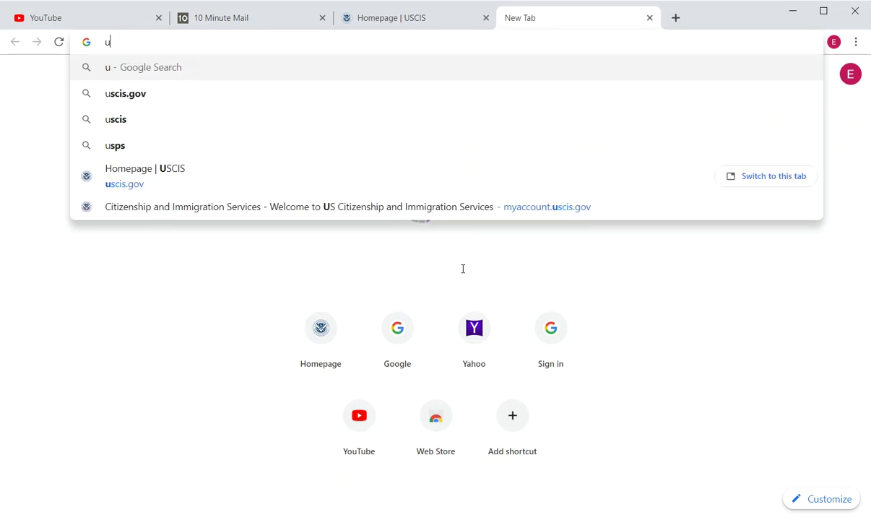
text(google)
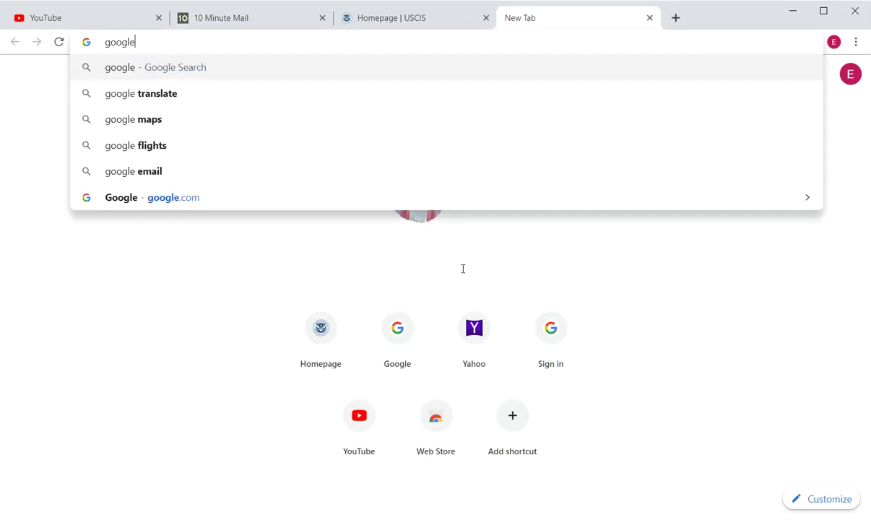
text(.co)
key(Return)
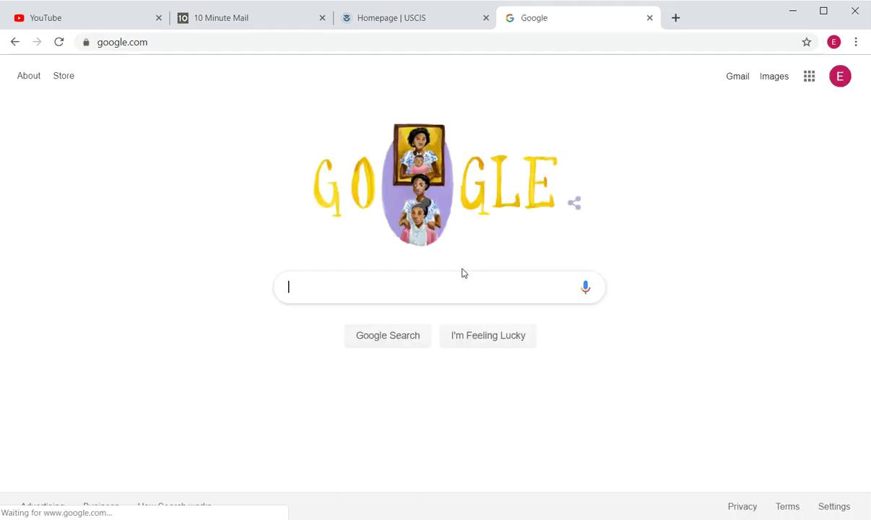
text(uscis)
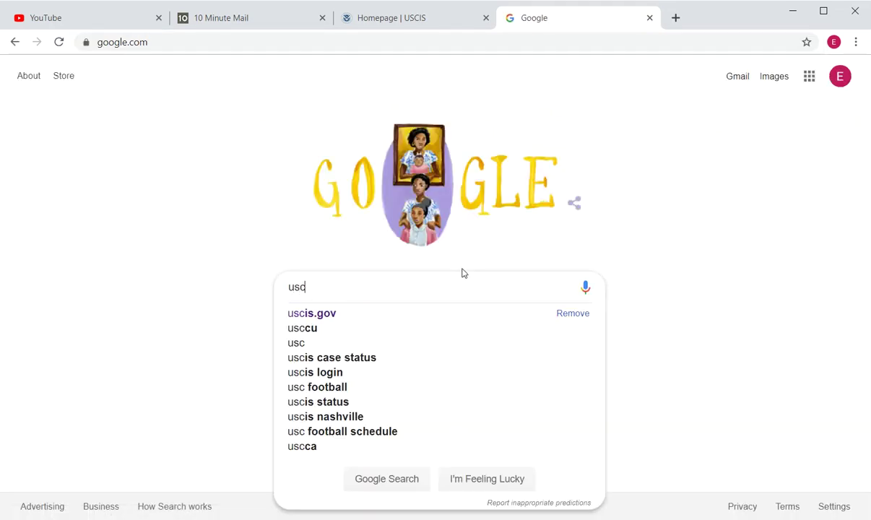
click(382, 319)
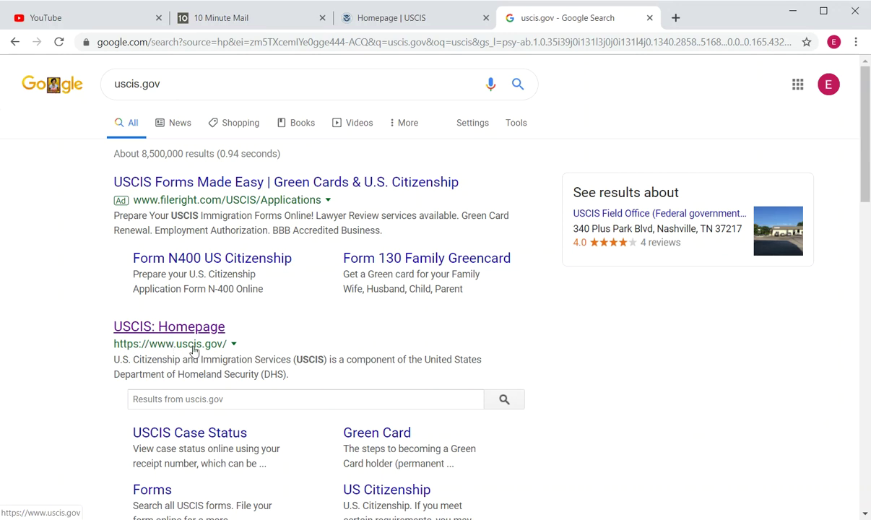
Open Yahoo and search for uscis.gov, scrolling down to the USCIS homepage listing
click(566, 45)
text(yah)
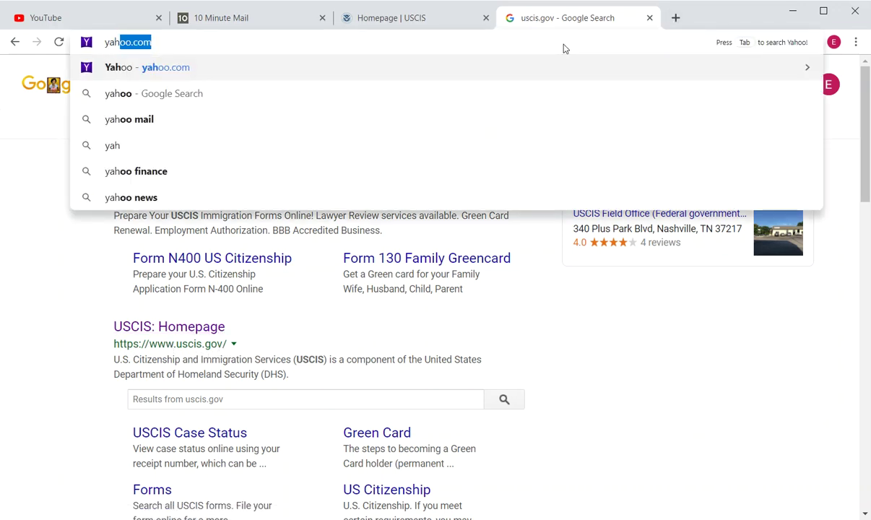
key(Return)
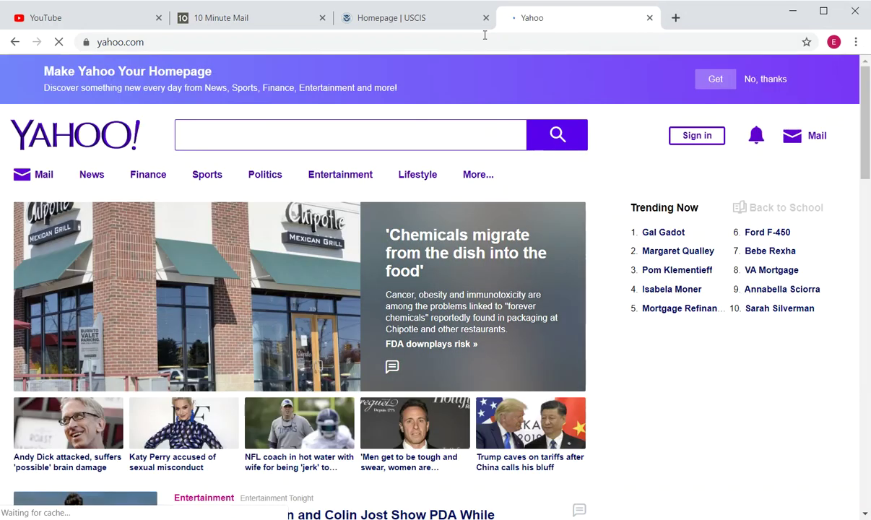
text(uscis)
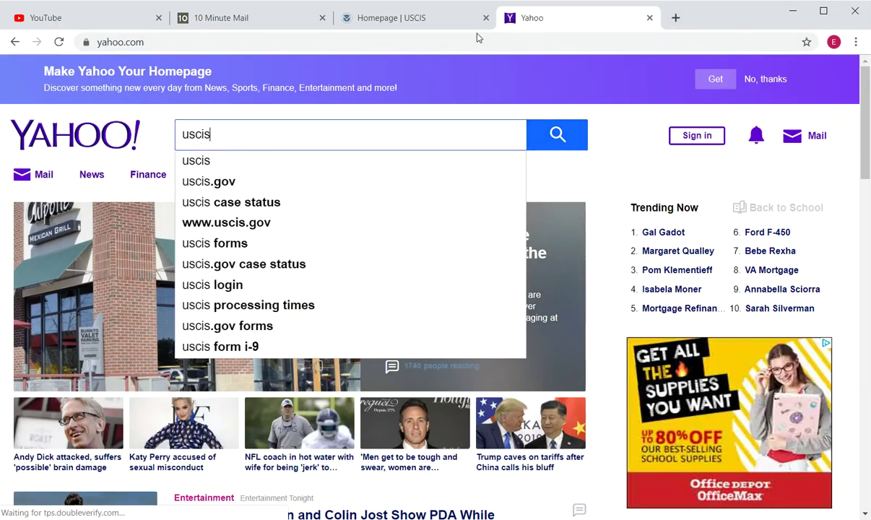
text(.gov)
key(Return)
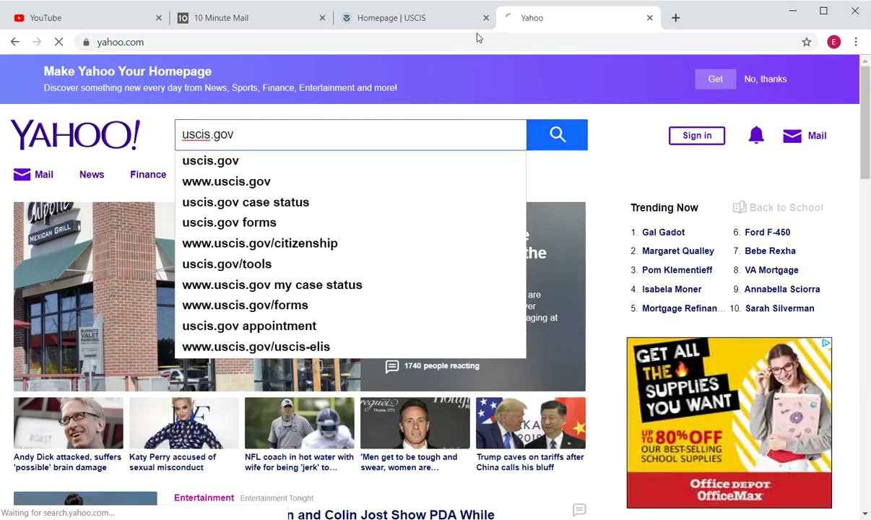
scroll(321, 222, down, 1)
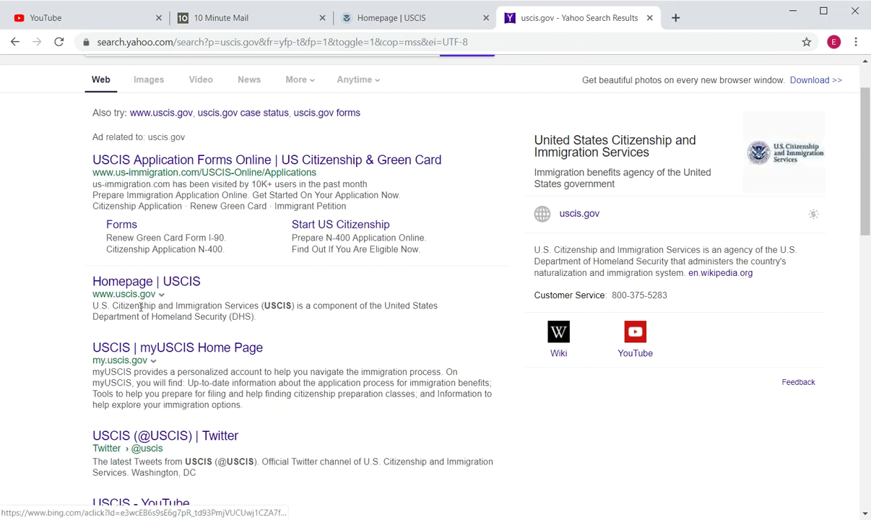
Reach the USCIS sign-in page, delete the autofilled password, and open the Create an account form
click(649, 19)
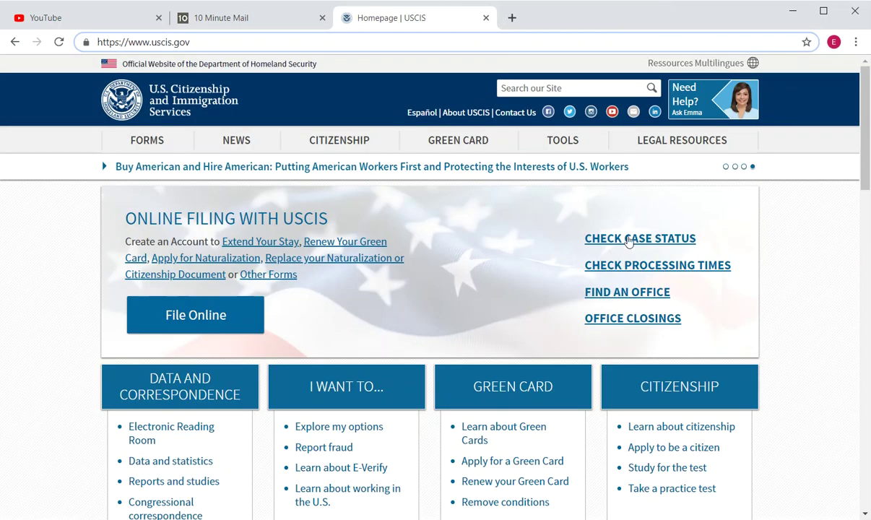
click(206, 328)
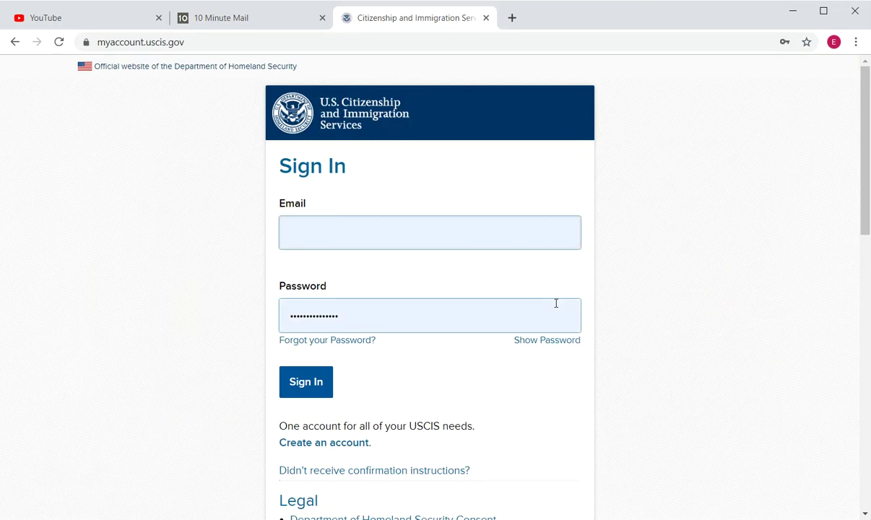
drag(358, 325, 290, 322)
click(359, 315)
key(ctrl+a)
key(BackSpace)
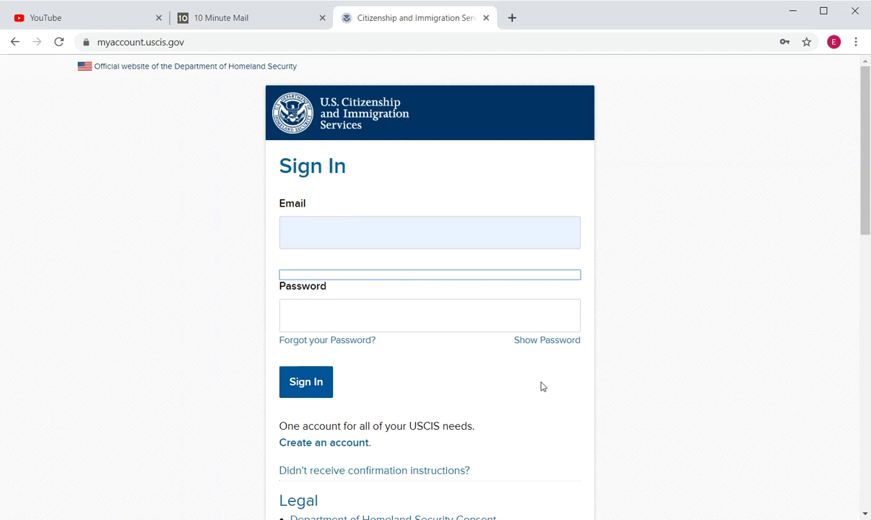
click(334, 443)
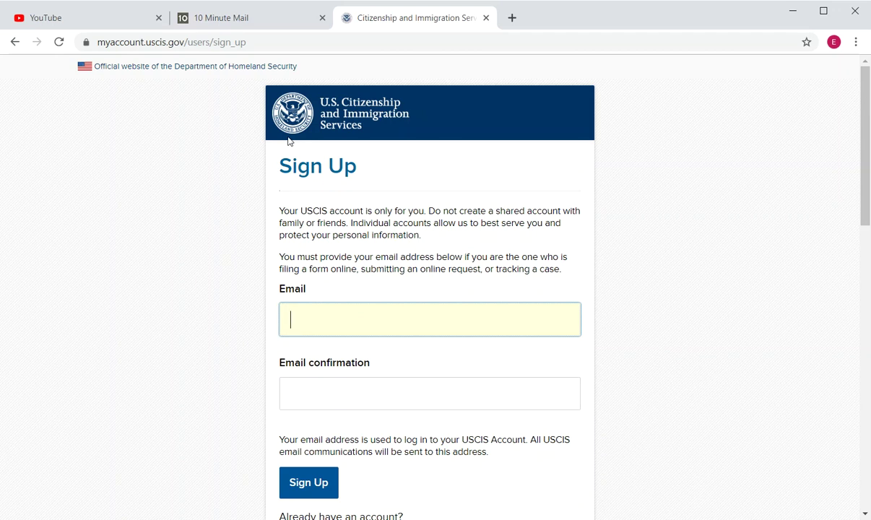
click(243, 25)
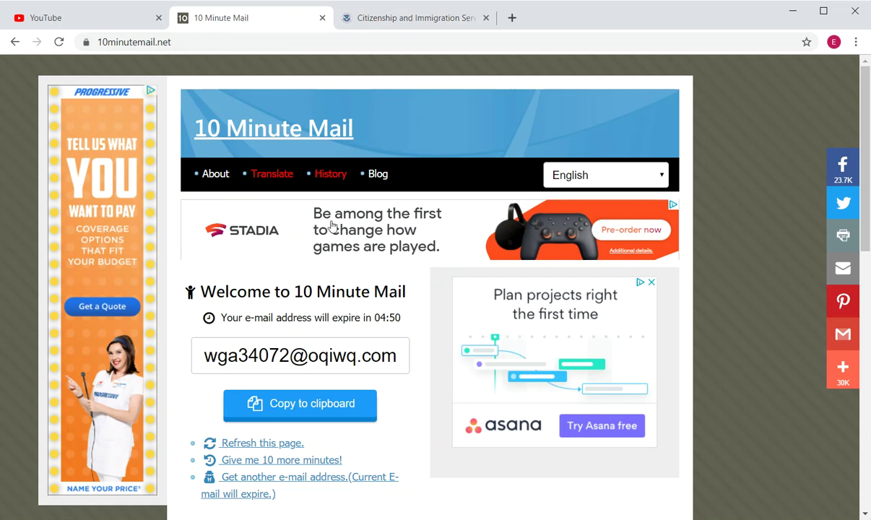
Copy the 10 Minute Mail temporary address to the clipboard and return to the USCIS Email field
drag(402, 355, 205, 355)
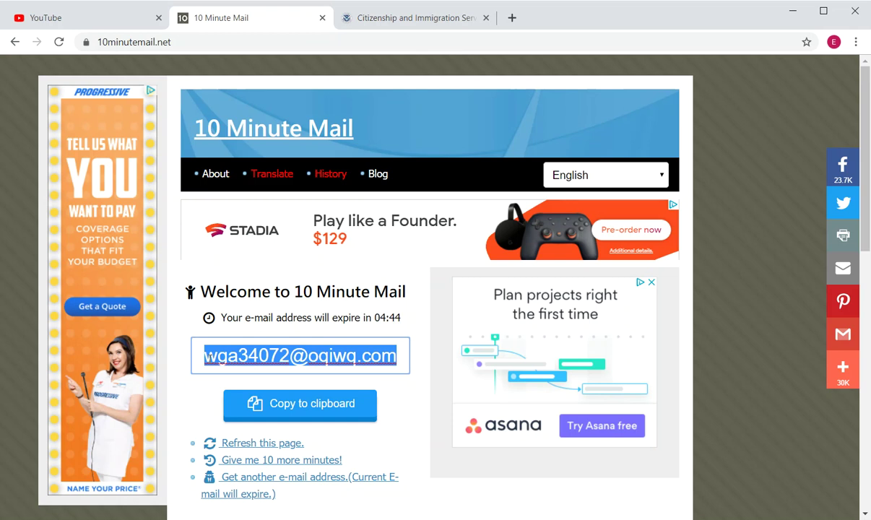
click(319, 401)
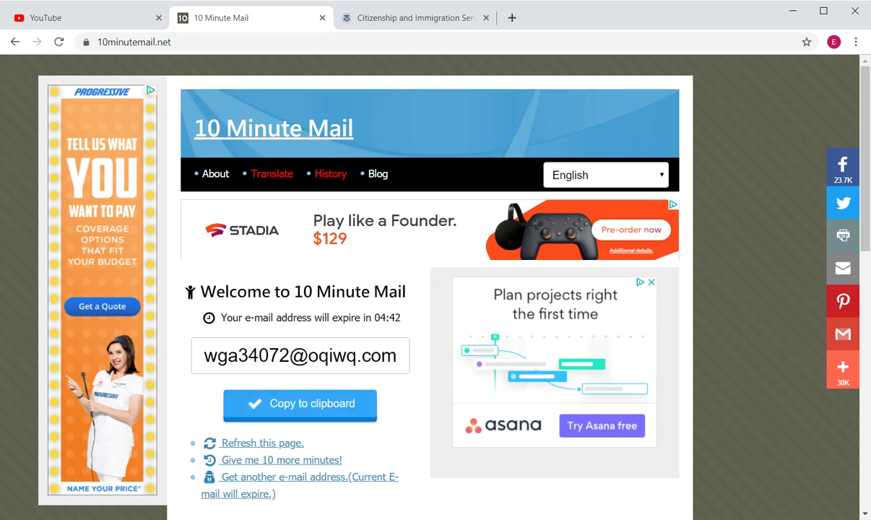
click(390, 20)
right_click(445, 325)
click(503, 431)
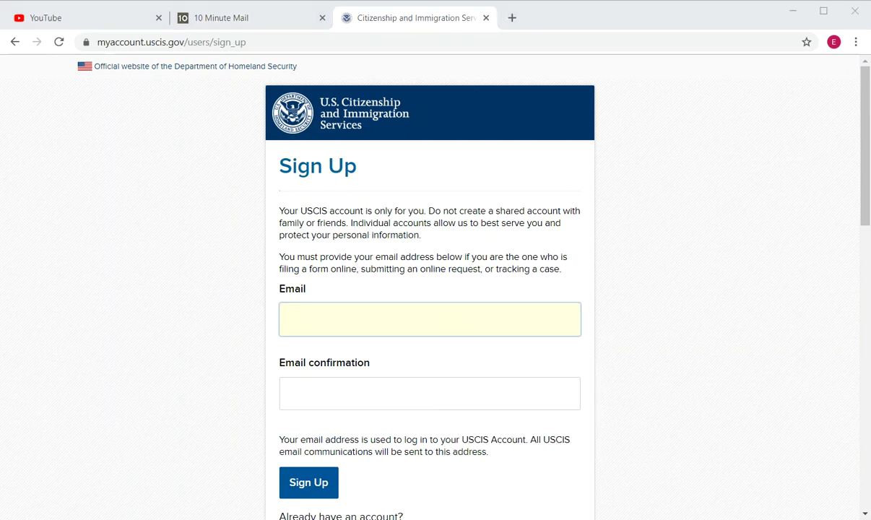
Enter the temporary e-mail address in both Email and Email confirmation, then submit Sign Up
click(471, 304)
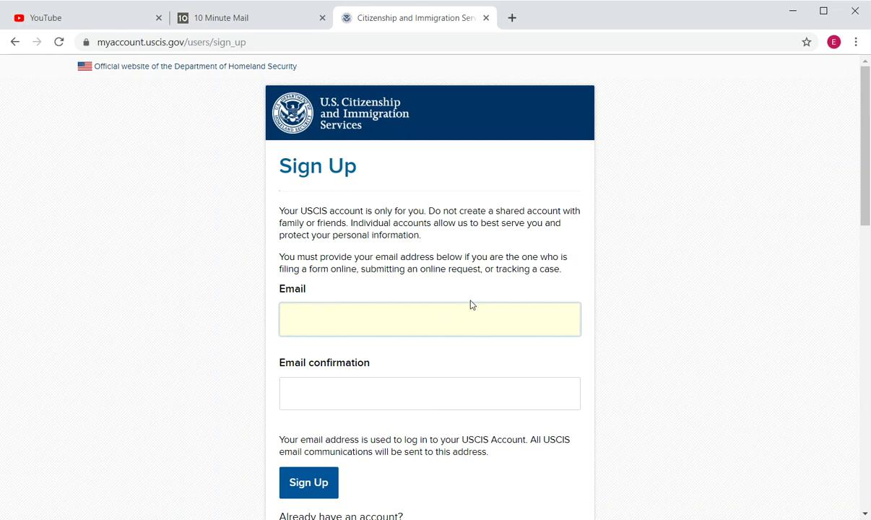
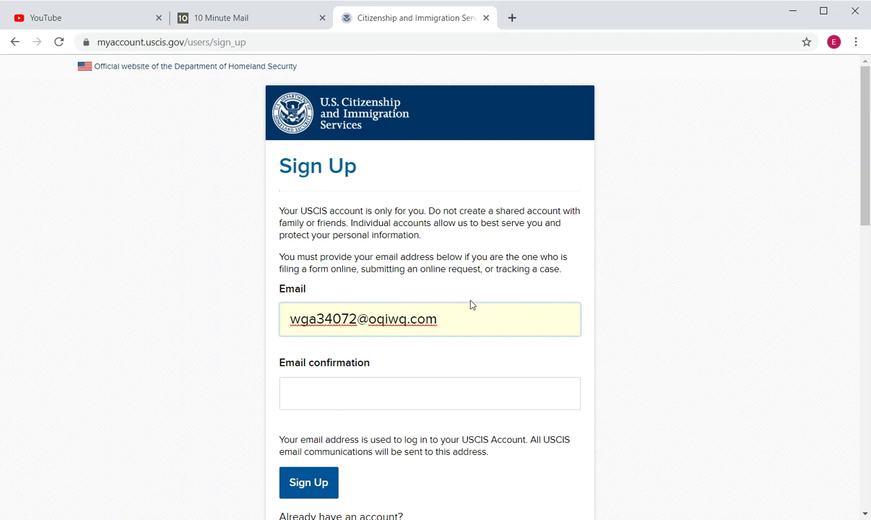
key(Tab)
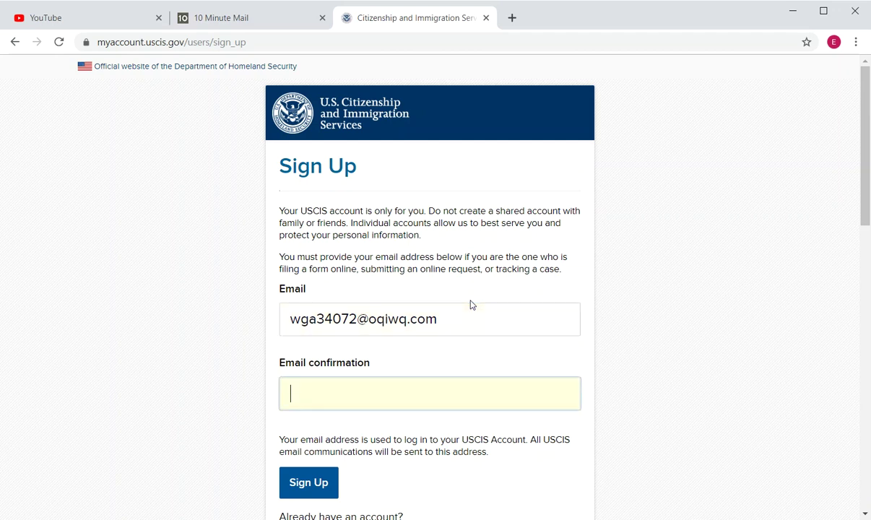
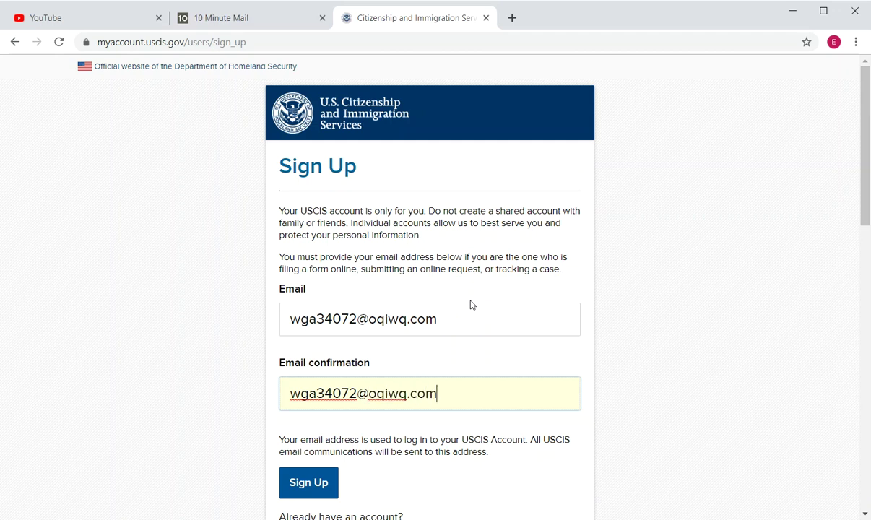
click(324, 489)
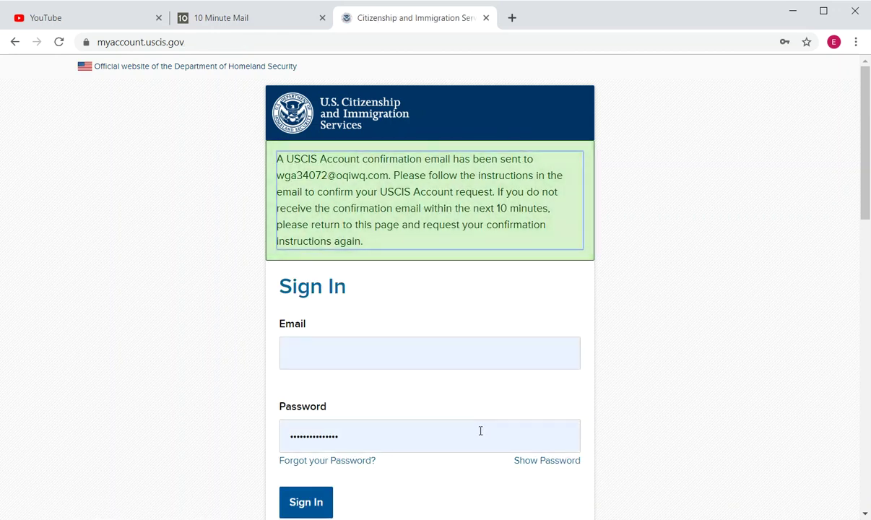
Clear the autofilled password and go back to the 10 Minute Mail inbox
click(485, 430)
key(BackSpace)
key(BackSpace)
key(BackSpace)
key(BackSpace)
key(BackSpace)
key(BackSpace)
key(BackSpace)
key(BackSpace)
key(BackSpace)
key(BackSpace)
key(BackSpace)
key(BackSpace)
key(BackSpace)
key(BackSpace)
key(BackSpace)
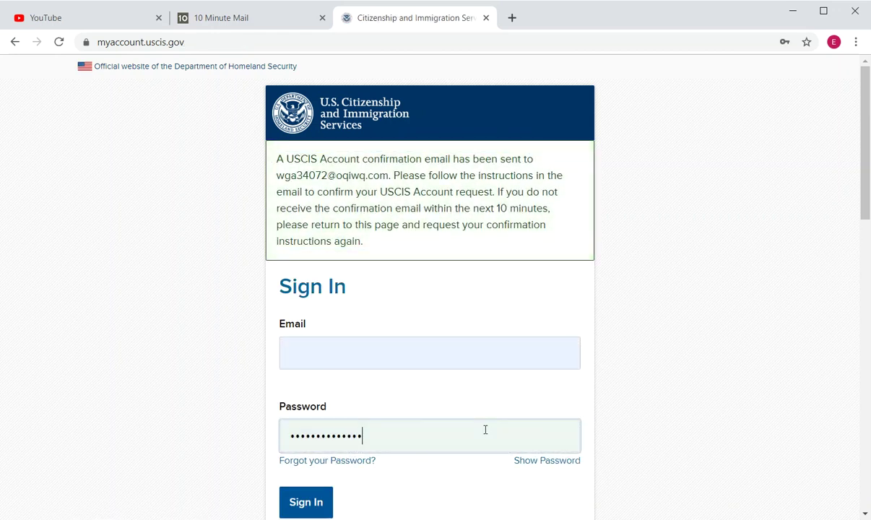
click(208, 99)
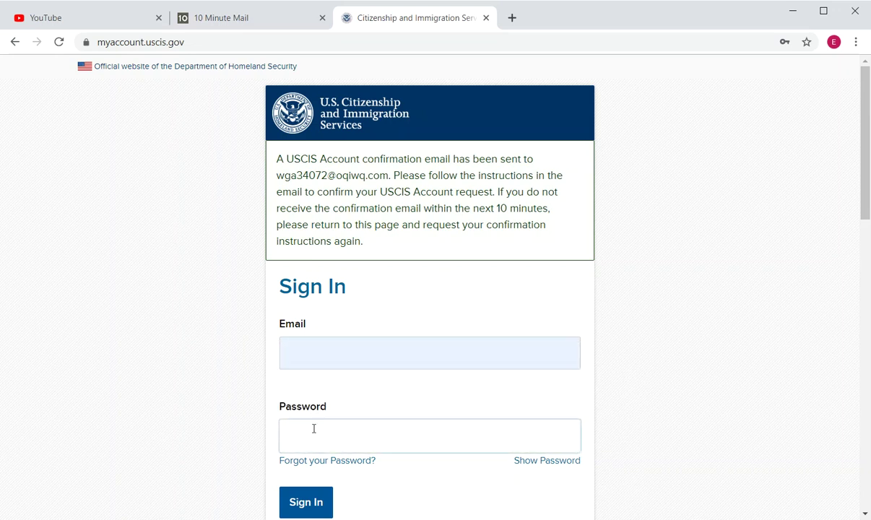
click(258, 18)
Open the 'Email confirmation instructions' message and follow its USCIS confirmation link
scroll(403, 210, down, 4)
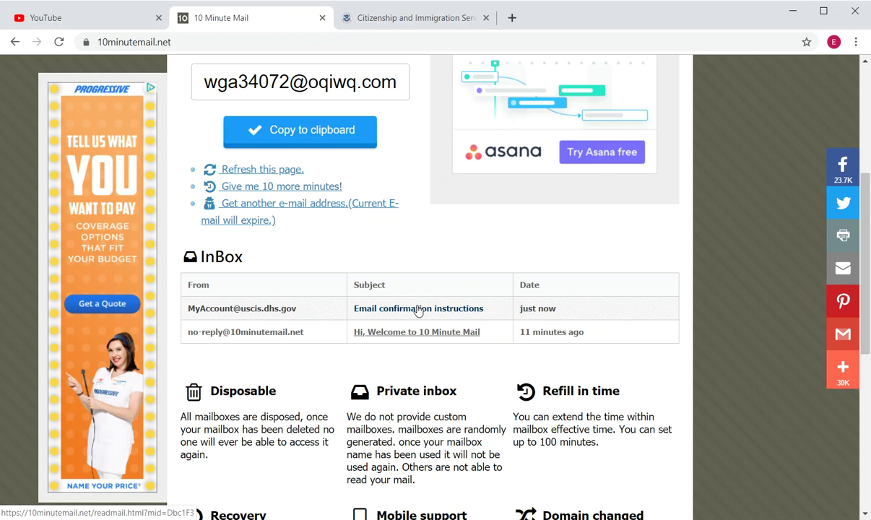
click(417, 309)
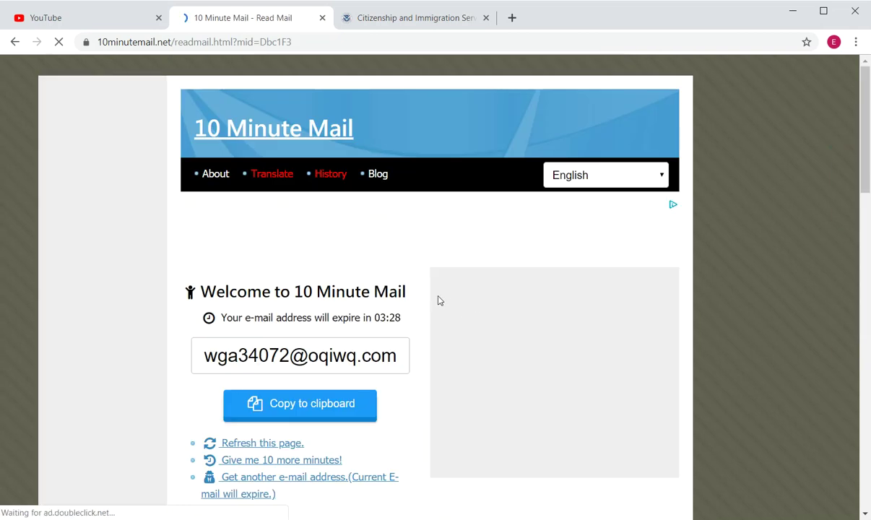
scroll(425, 304, down, 3)
scroll(425, 306, down, 5)
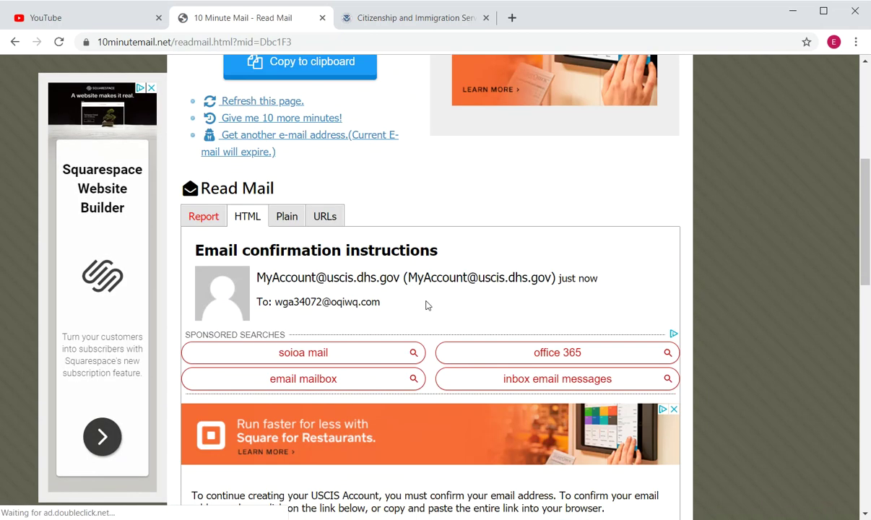
scroll(427, 306, down, 1)
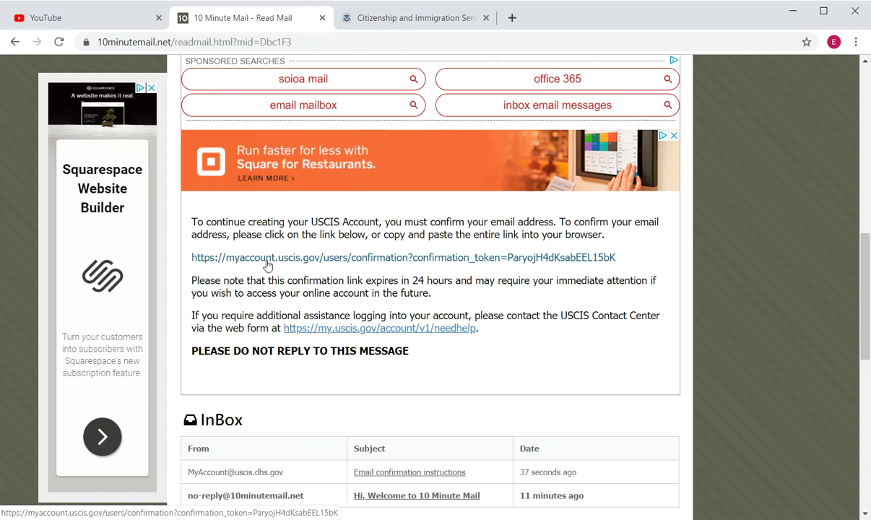
click(520, 266)
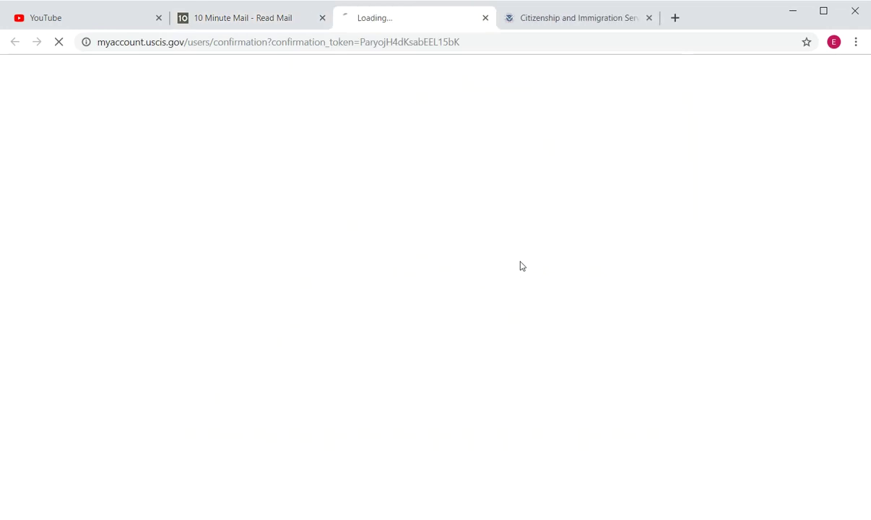
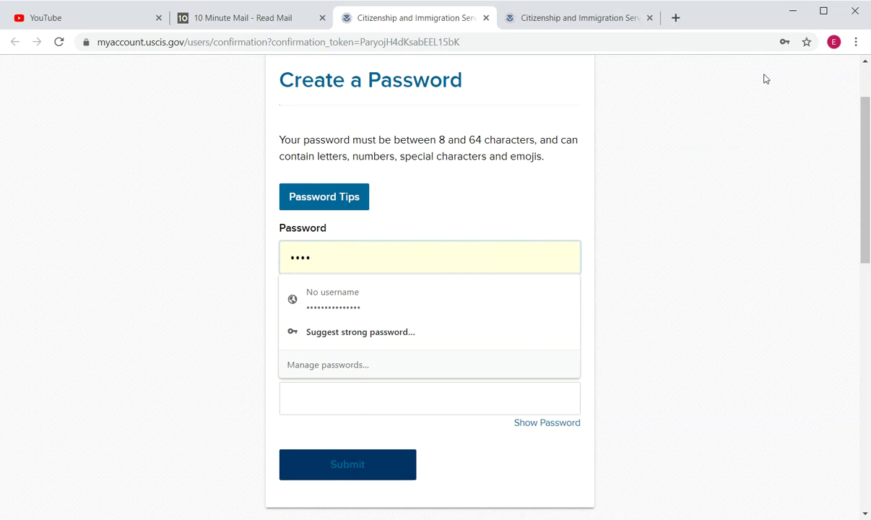
Fill both password fields with Chrome's suggested strong password and reveal it as plain text
text(•••)
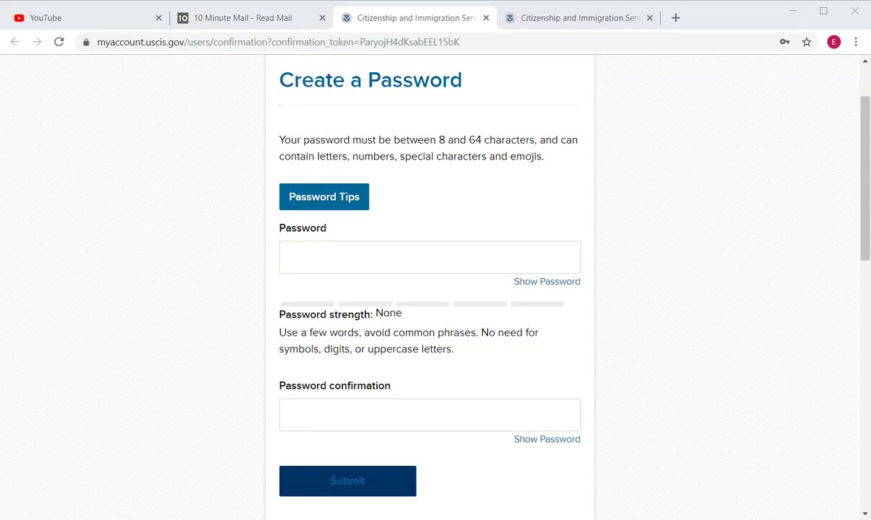
click(350, 253)
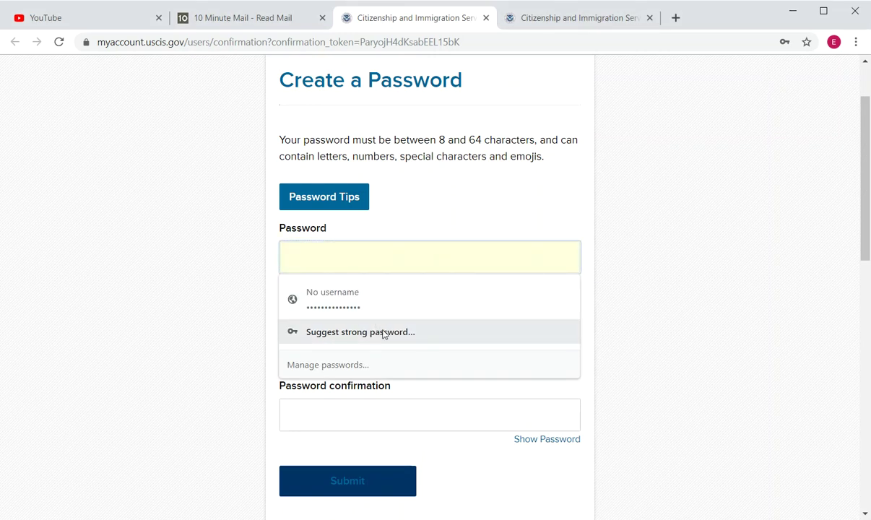
click(384, 332)
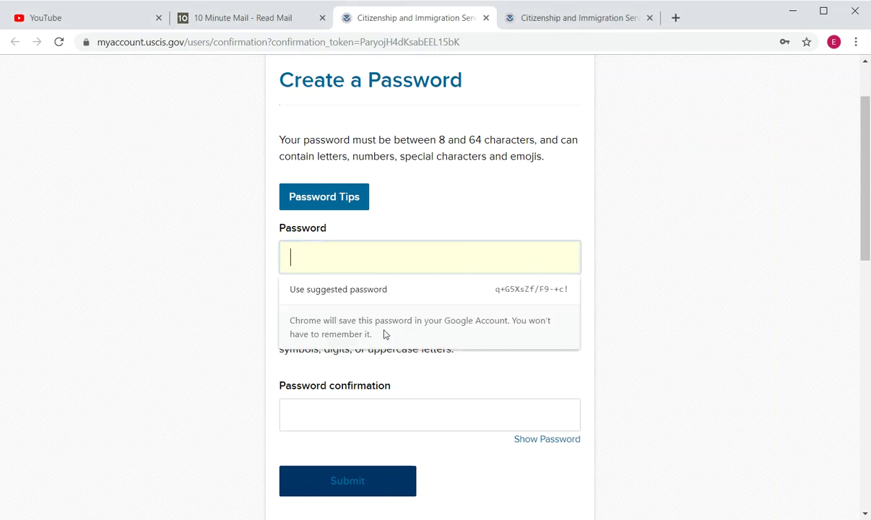
click(517, 292)
click(535, 283)
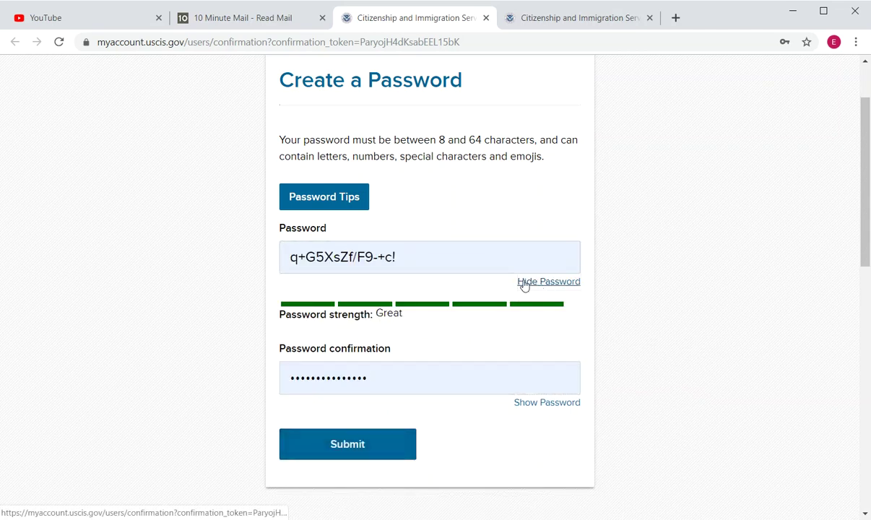
click(396, 378)
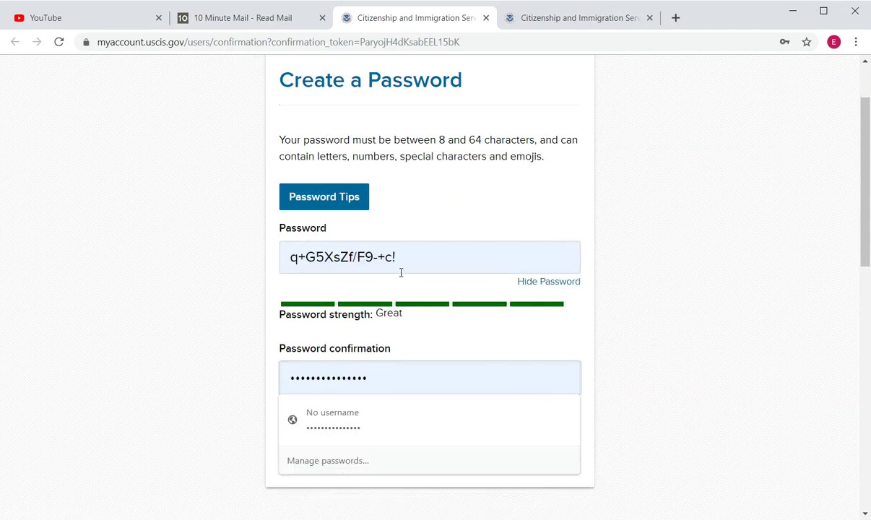
click(408, 246)
click(650, 229)
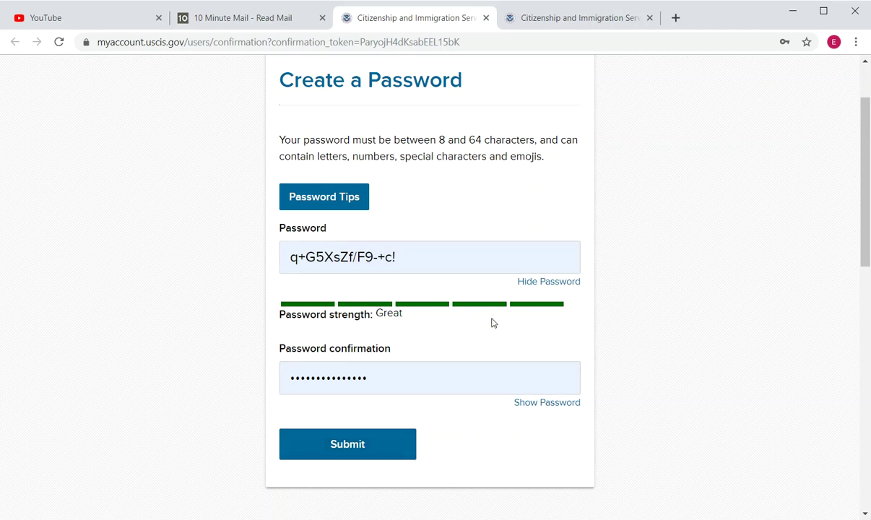
Submit the new password and decline Chrome's update-password prompt
click(375, 449)
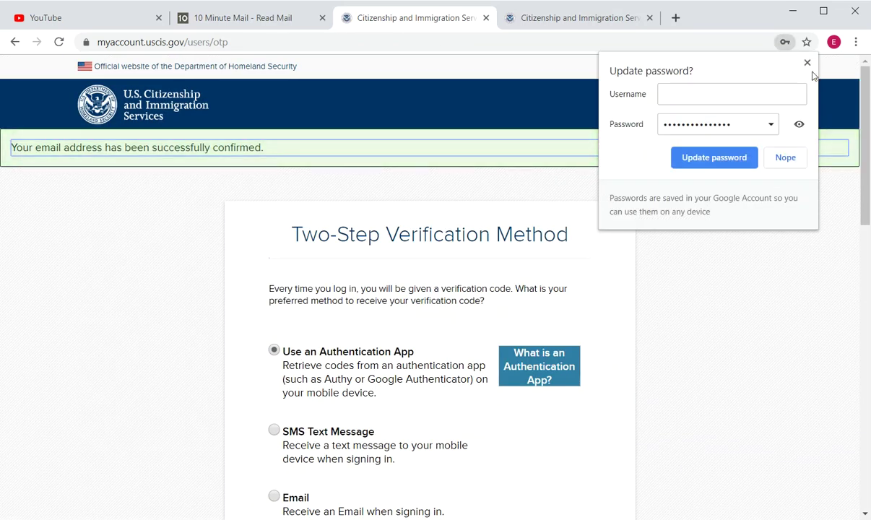
click(788, 158)
drag(863, 128, 862, 177)
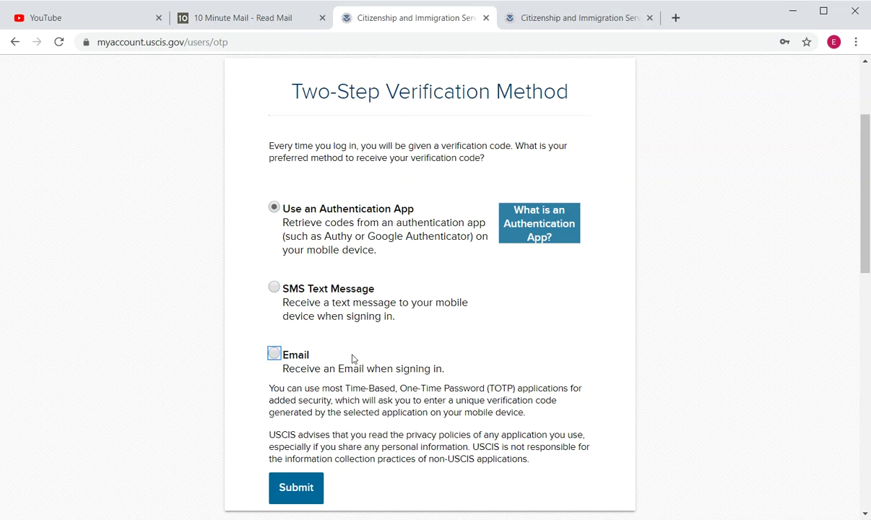
Choose Email as the two-step verification method and submit it
click(274, 207)
click(272, 357)
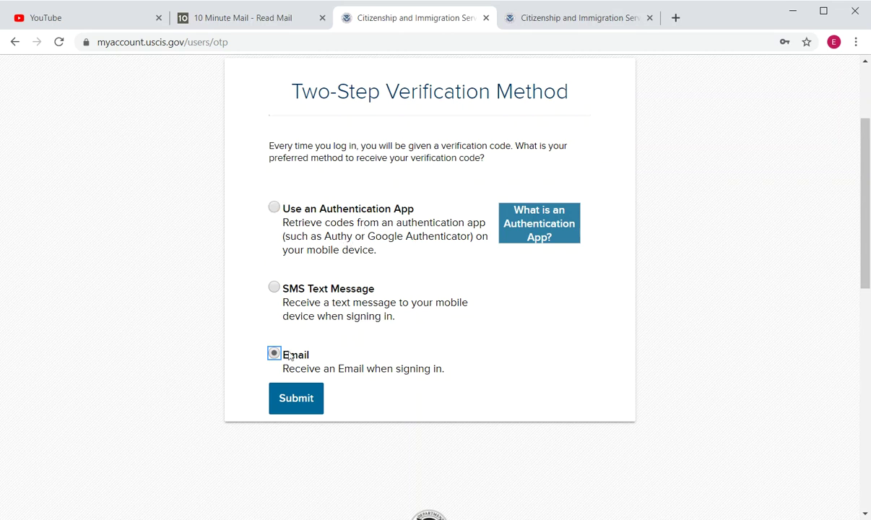
click(302, 402)
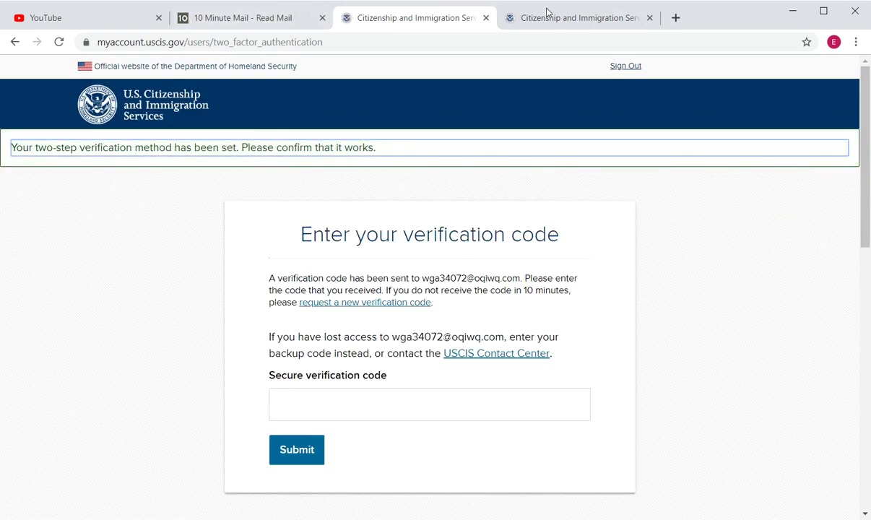
click(253, 29)
Open the two-step verification email in 10 Minute Mail and copy its secure code
scroll(442, 251, down, 2)
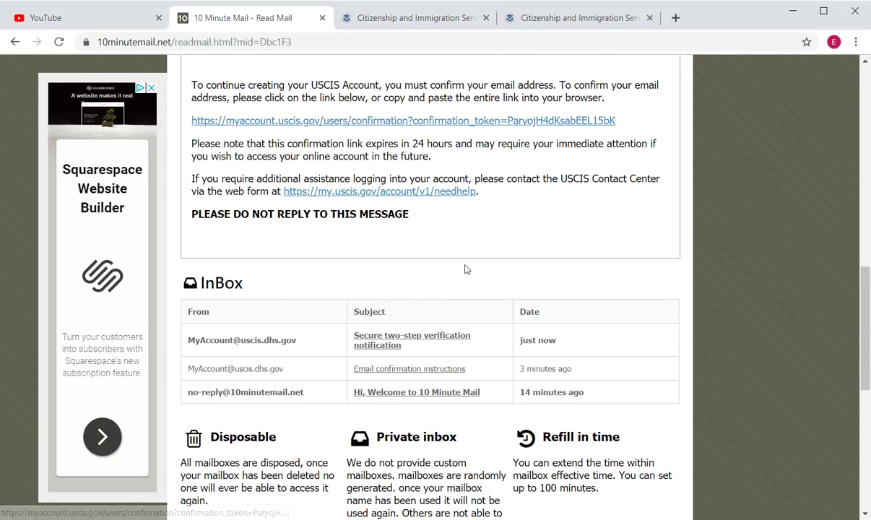
click(383, 346)
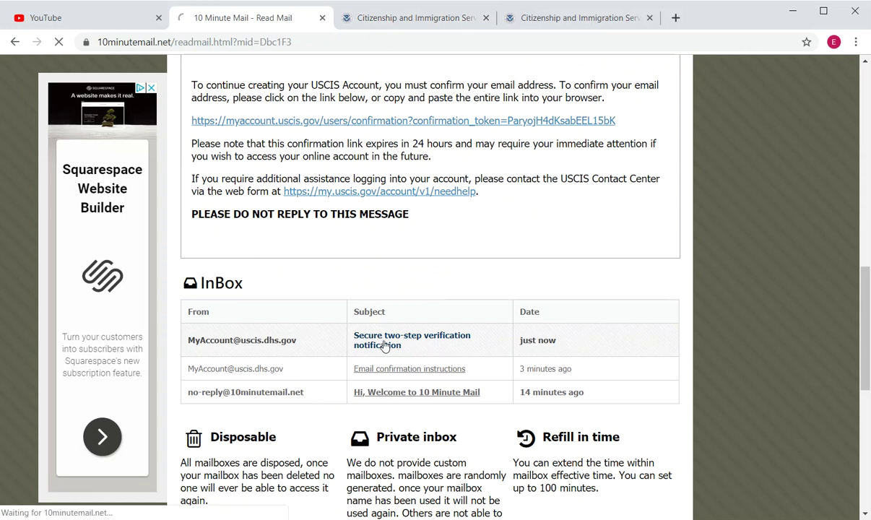
scroll(442, 310, down, 2)
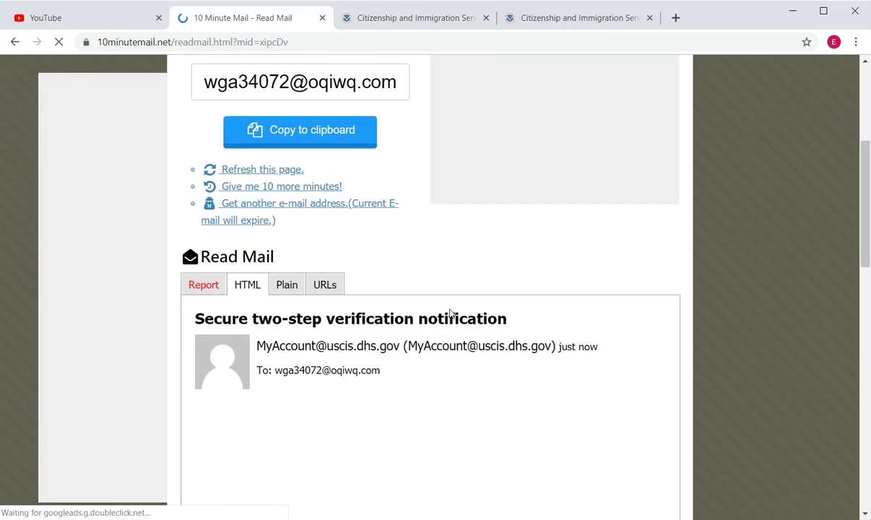
scroll(433, 327, down, 5)
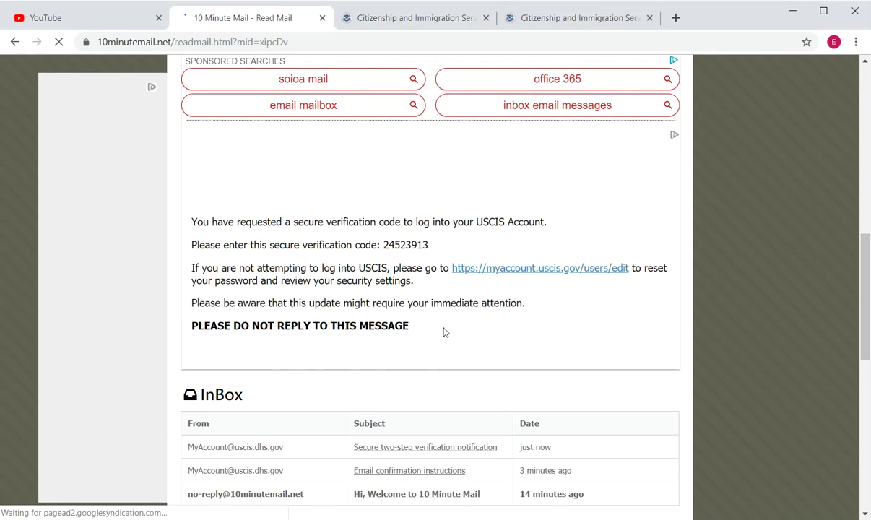
drag(430, 246, 383, 246)
right_click(387, 251)
click(405, 258)
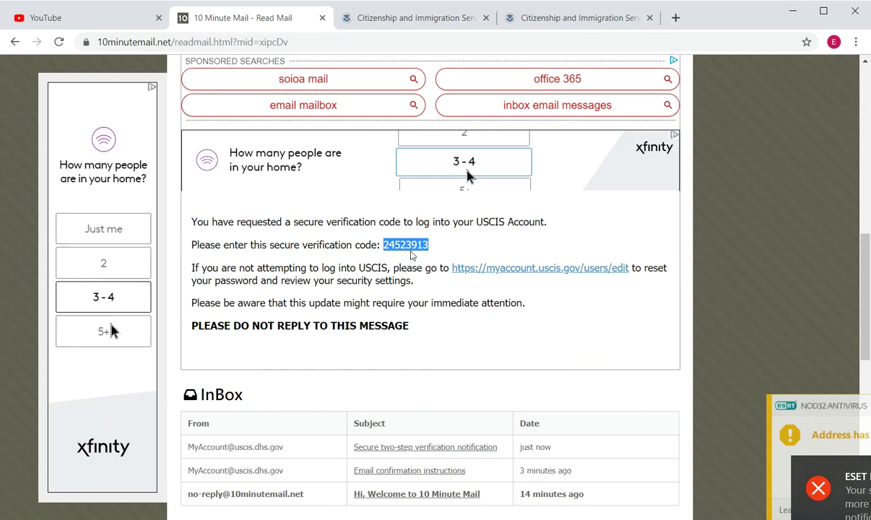
click(409, 18)
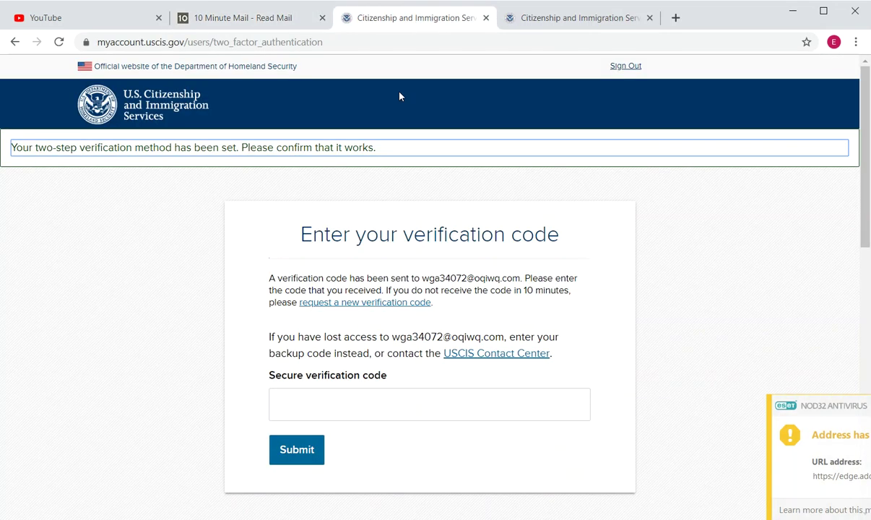
Paste the copied code into the Secure verification code field and submit it
click(347, 395)
right_click(340, 404)
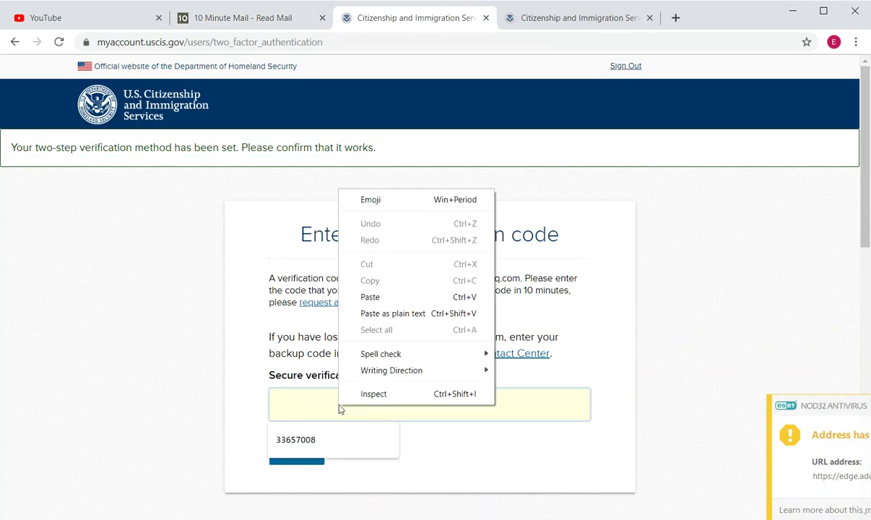
click(396, 314)
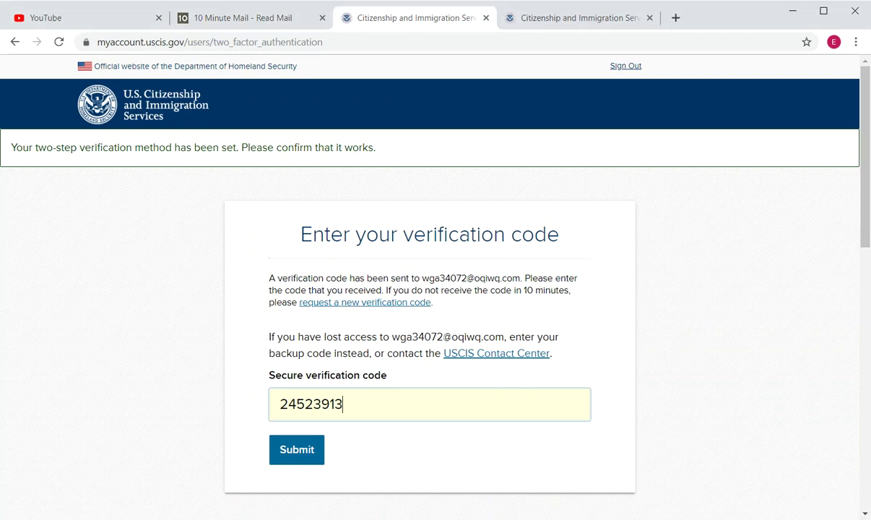
click(303, 463)
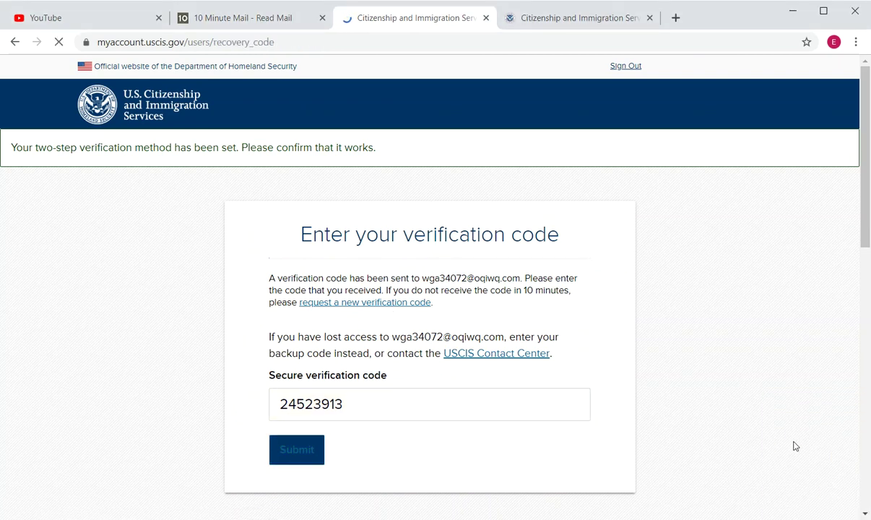
Select the two-step verification backup code, then proceed past the backup code page
scroll(693, 404, down, 1)
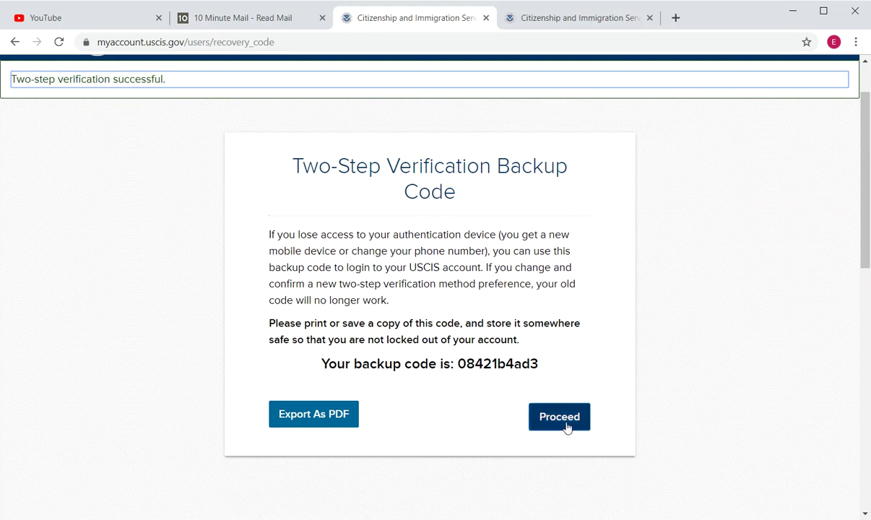
double_click(458, 364)
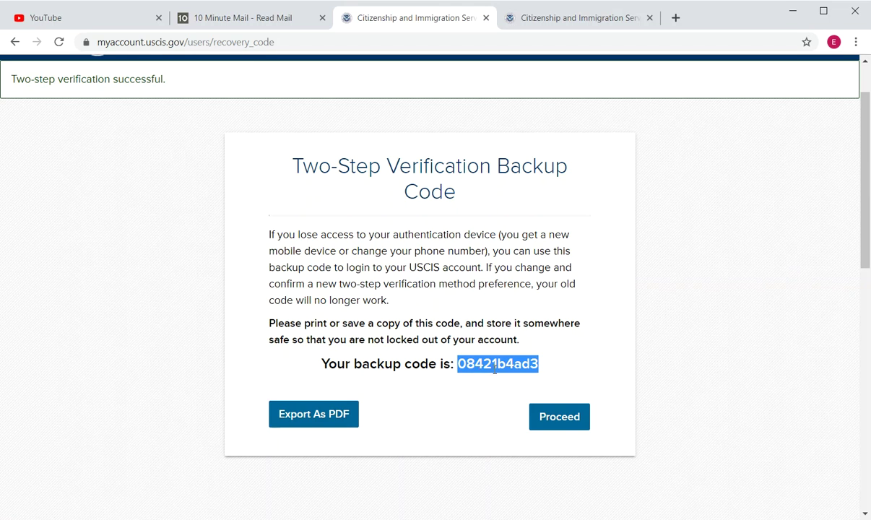
click(518, 359)
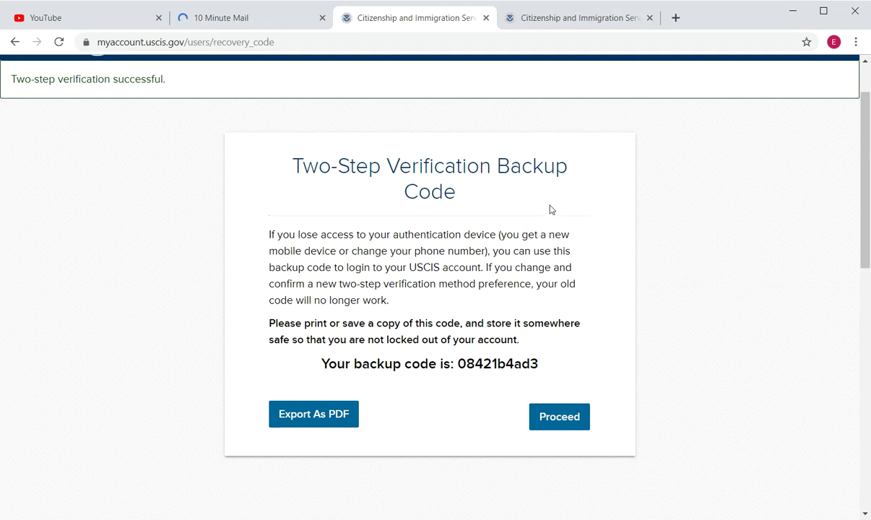
click(547, 416)
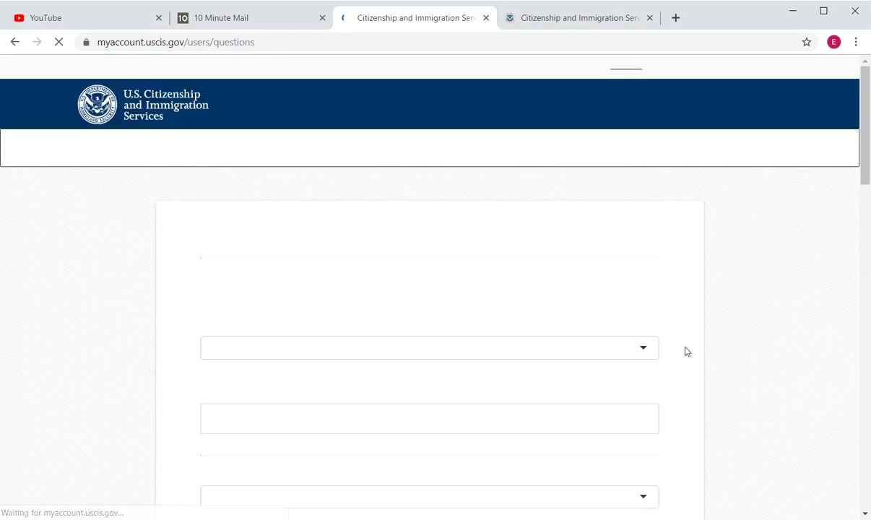
Set Question #1 to first school attended and Question #2 to first team sport
scroll(752, 344, down, 5)
scroll(752, 343, down, 3)
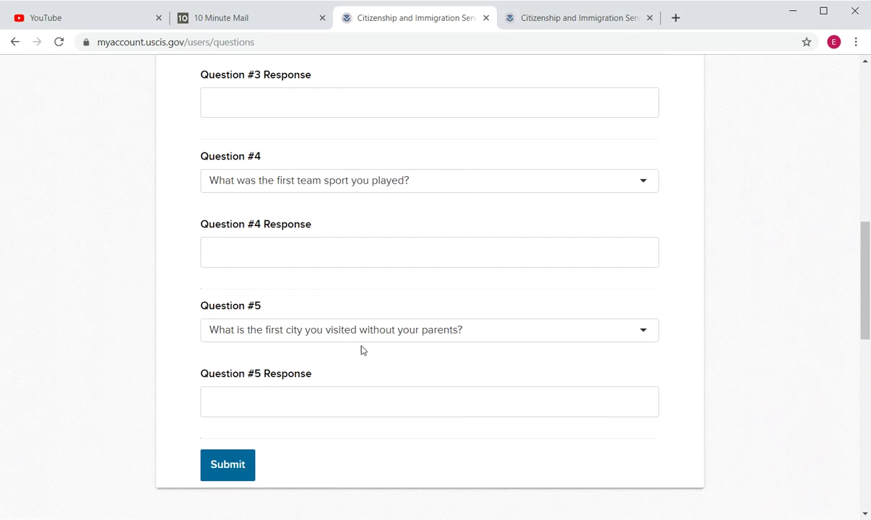
scroll(552, 410, up, 6)
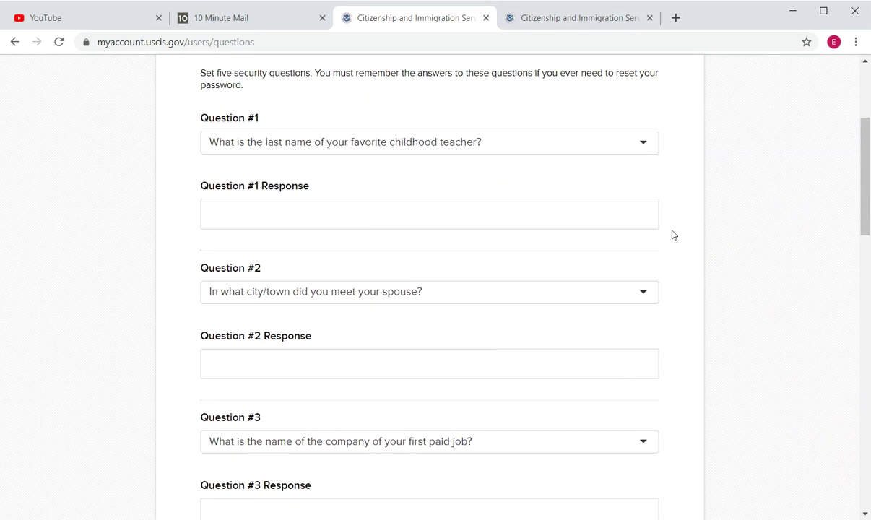
click(643, 142)
drag(651, 179, 652, 216)
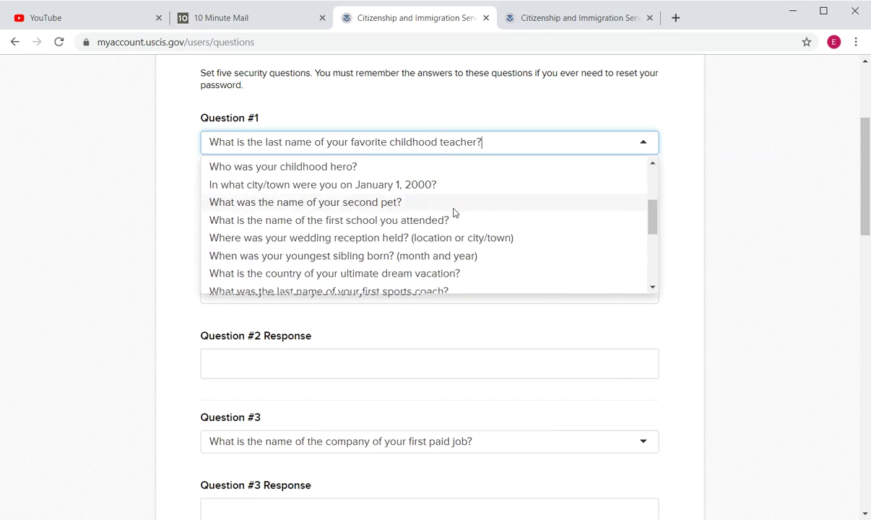
click(453, 219)
click(531, 287)
click(480, 371)
Set Questions #3–#5 to the ocean city, first paid job's company, and spouse's city questions
scroll(628, 333, down, 4)
click(632, 171)
click(560, 282)
scroll(567, 271, down, 1)
scroll(566, 271, down, 1)
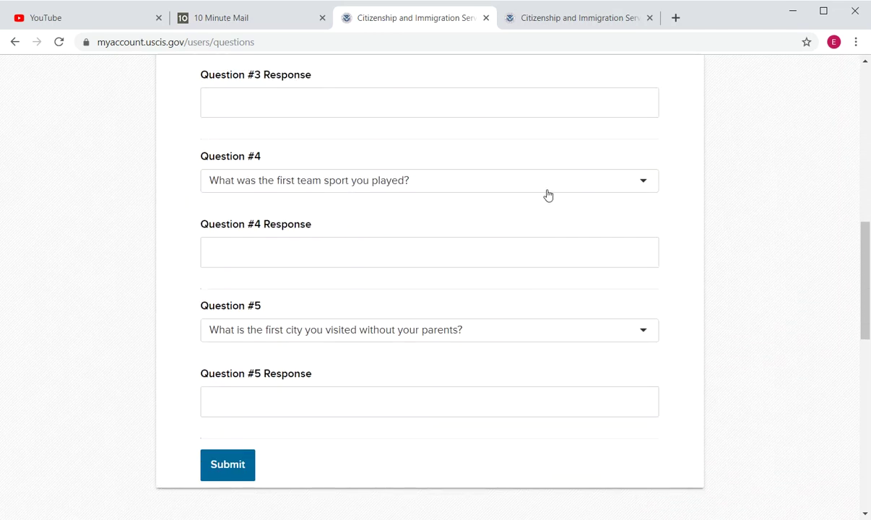
click(527, 179)
click(506, 242)
click(460, 329)
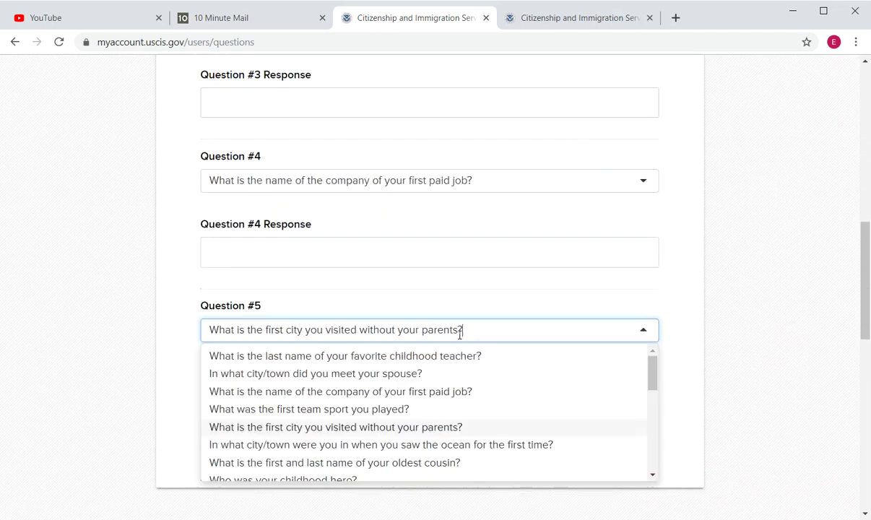
click(446, 374)
scroll(697, 327, up, 5)
scroll(697, 327, up, 4)
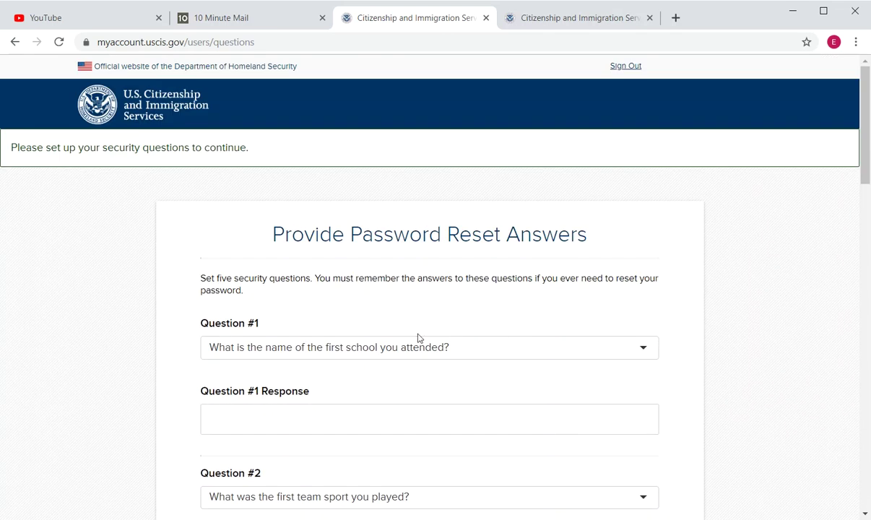
click(343, 426)
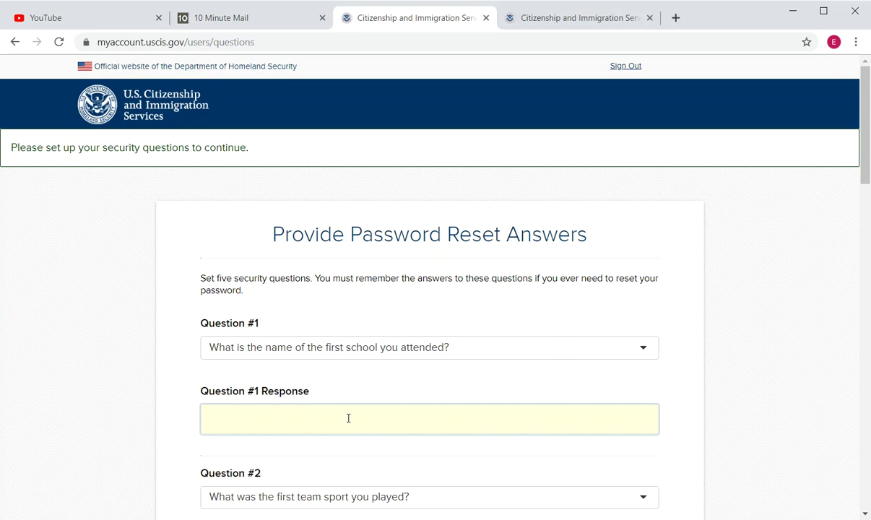
scroll(639, 380, down, 1)
scroll(387, 260, down, 8)
scroll(392, 264, up, 3)
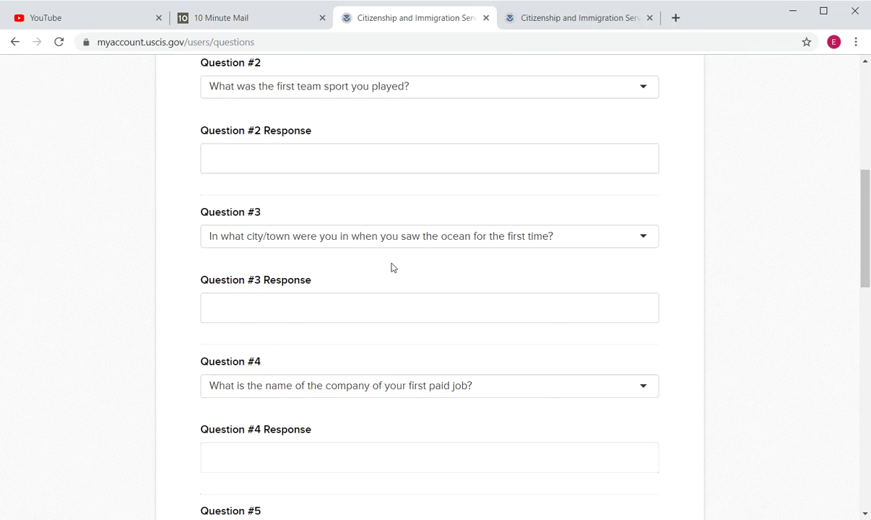
scroll(624, 275, up, 3)
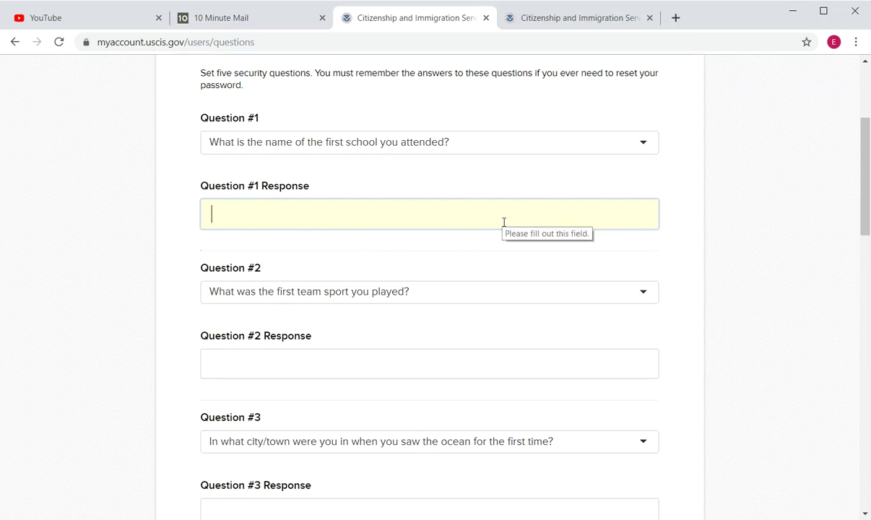
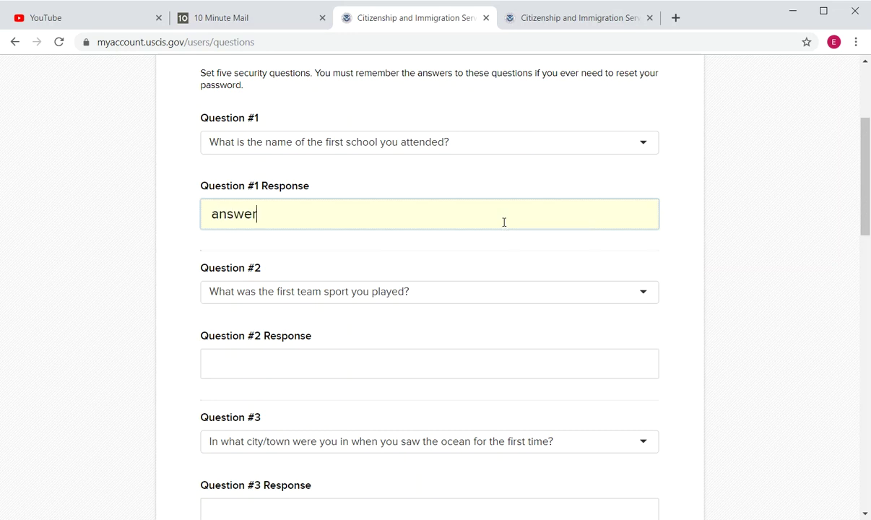
key(Tab)
key(Tab)
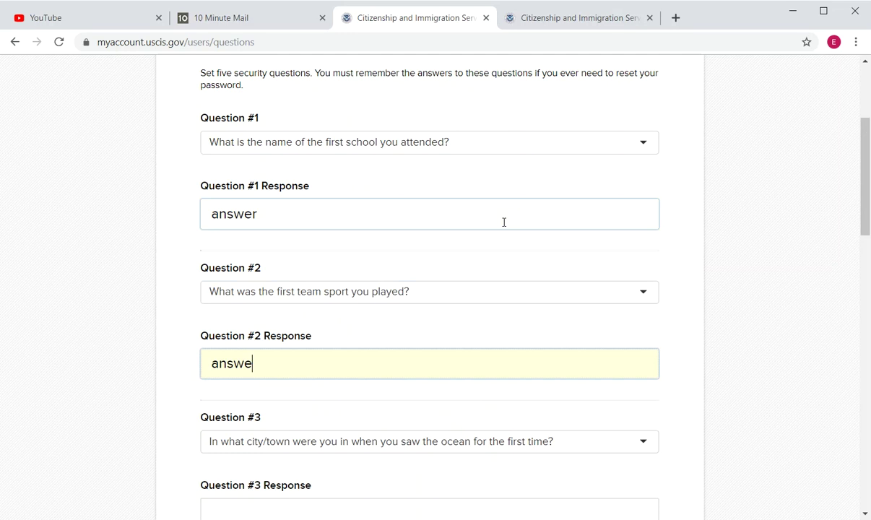
scroll(503, 222, down, 2)
click(266, 383)
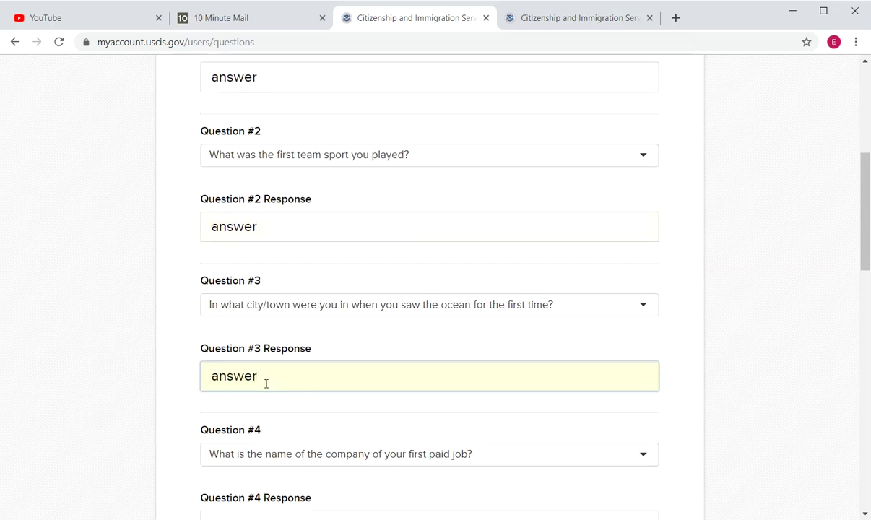
click(808, 360)
scroll(812, 361, down, 2)
click(338, 382)
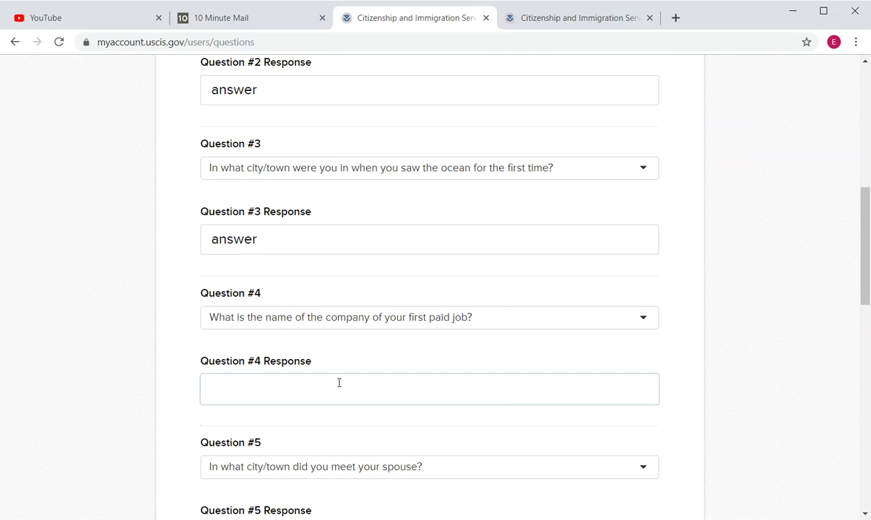
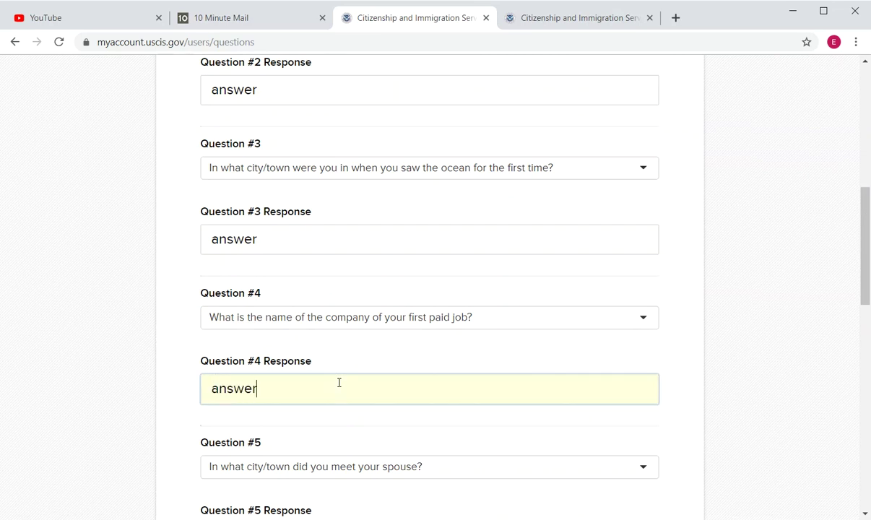
scroll(339, 384, down, 2)
click(385, 406)
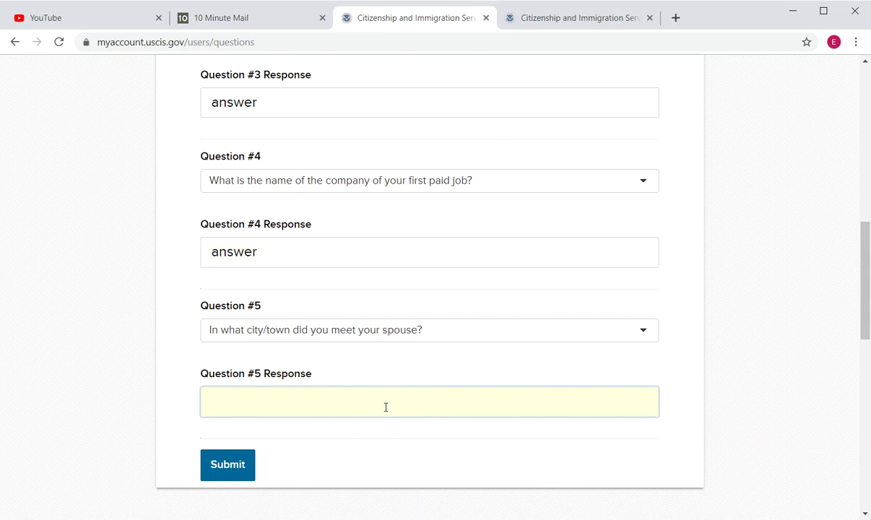
scroll(525, 387, up, 3)
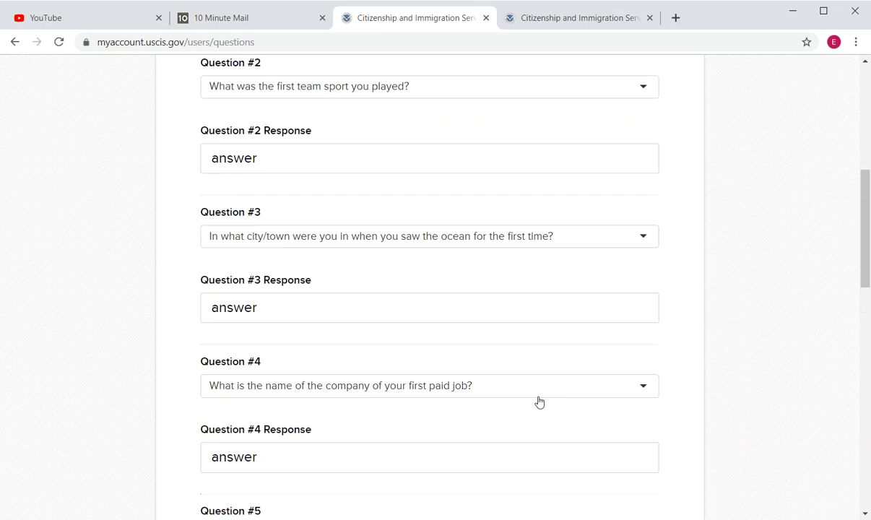
scroll(539, 401, down, 5)
Submit the security answers and choose the applicant, petitioner, or requestor account type
click(213, 332)
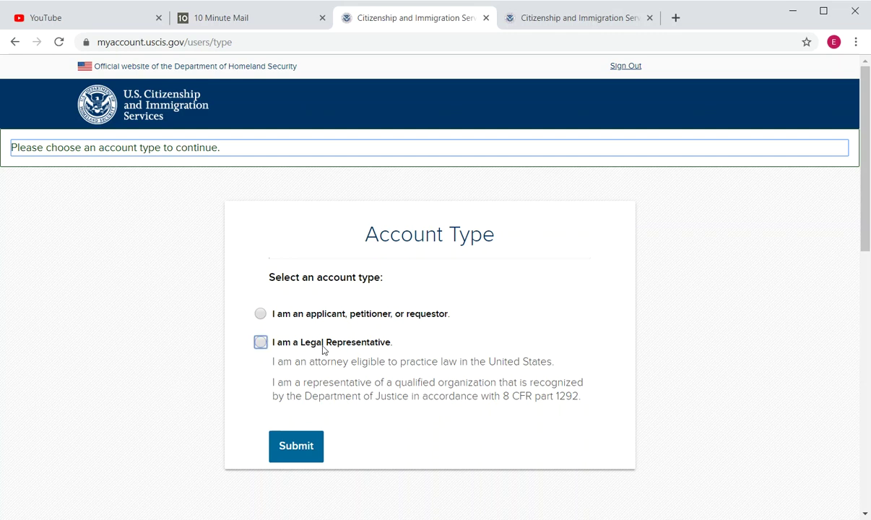
click(295, 316)
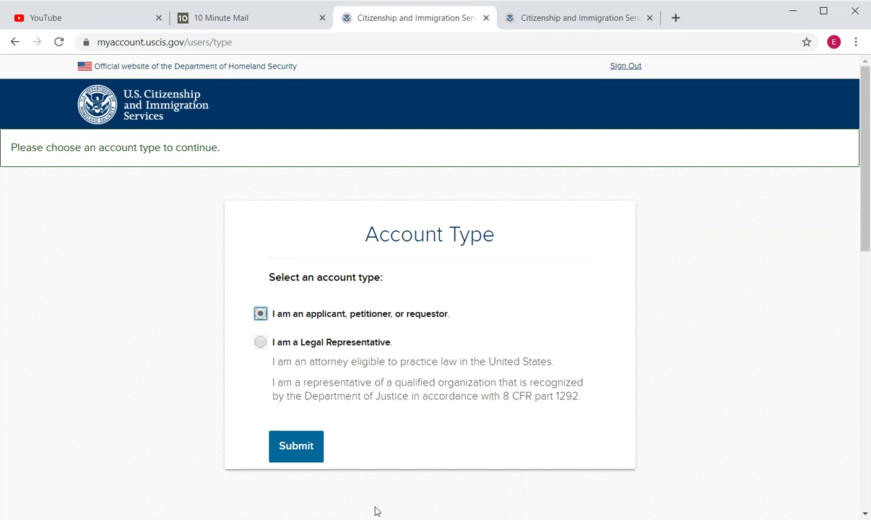
click(293, 448)
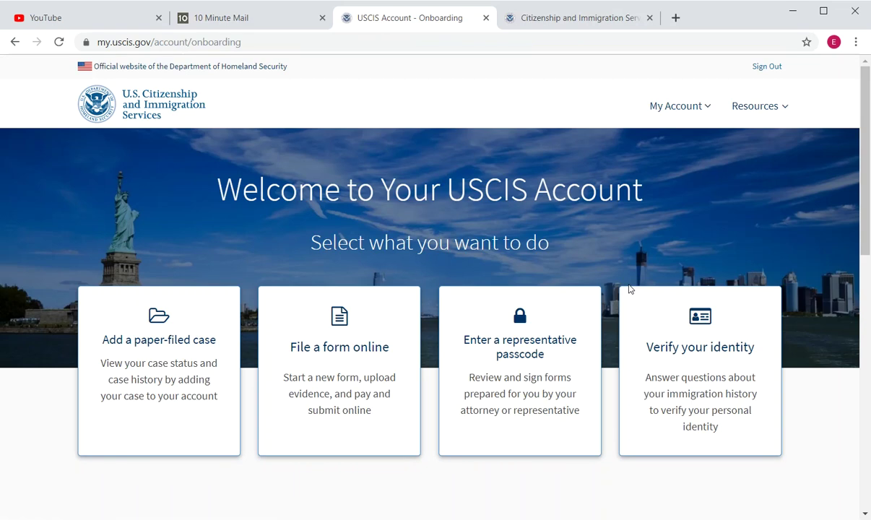
scroll(632, 289, down, 5)
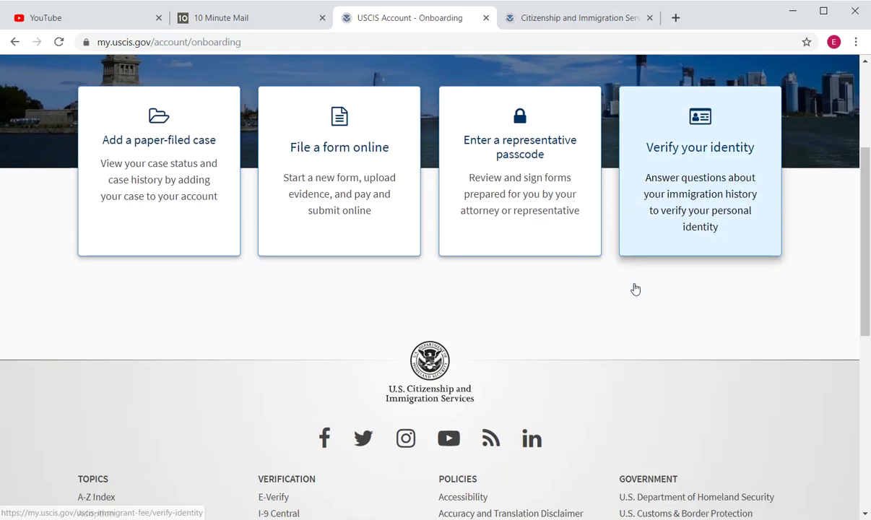
scroll(633, 289, up, 5)
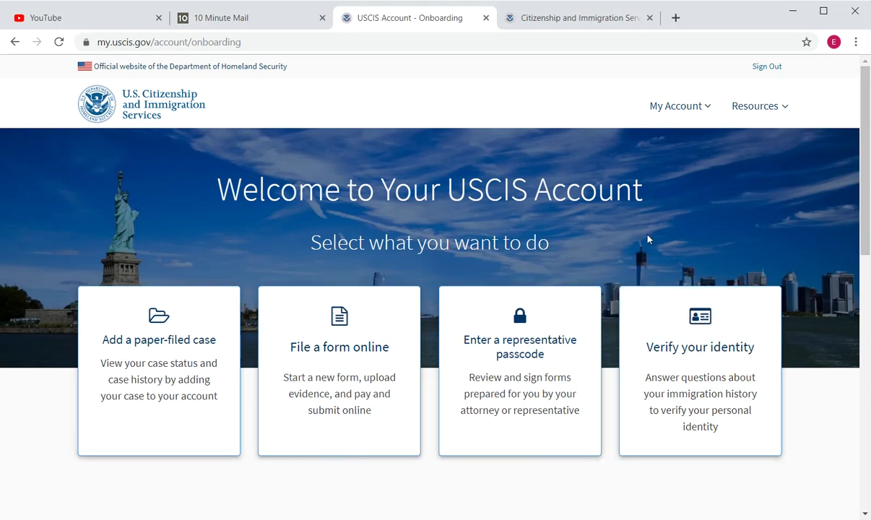
Open the File a form online page and view its seven forms, I-90 through I-539
scroll(596, 349, down, 6)
scroll(597, 349, up, 6)
scroll(311, 395, down, 5)
scroll(311, 394, up, 5)
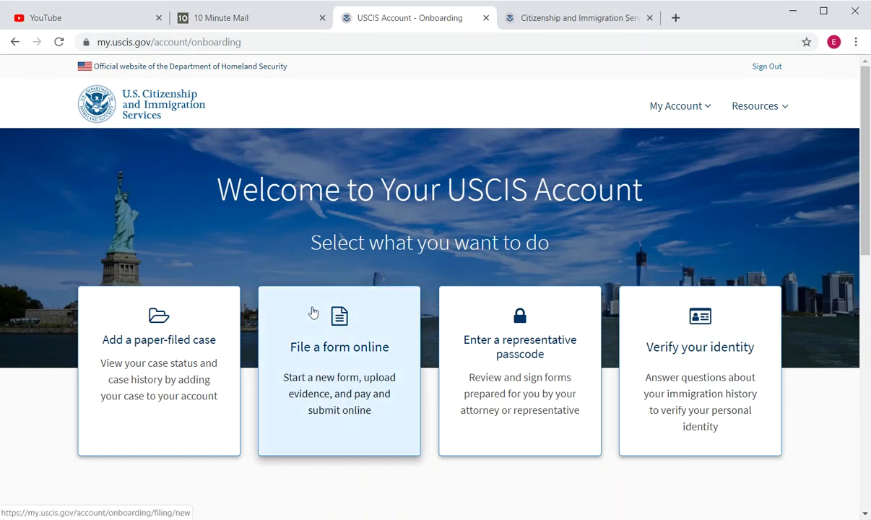
click(356, 361)
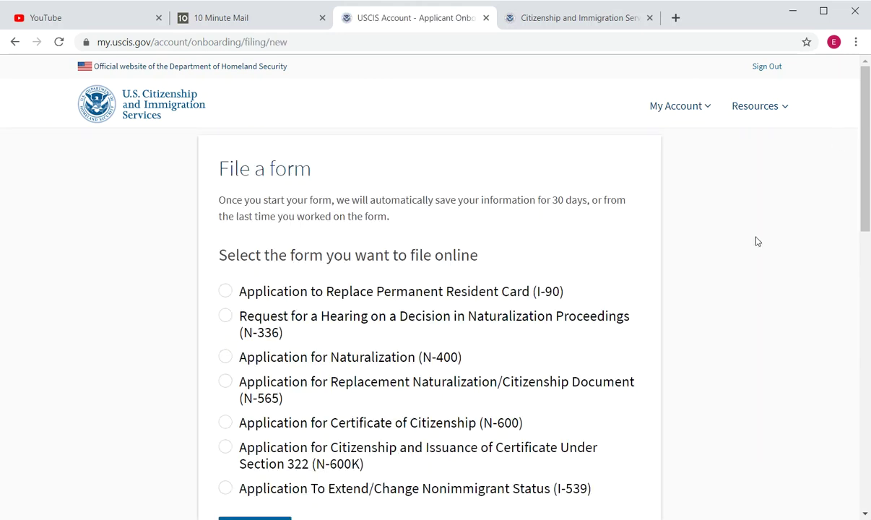
scroll(757, 241, down, 6)
scroll(756, 230, up, 3)
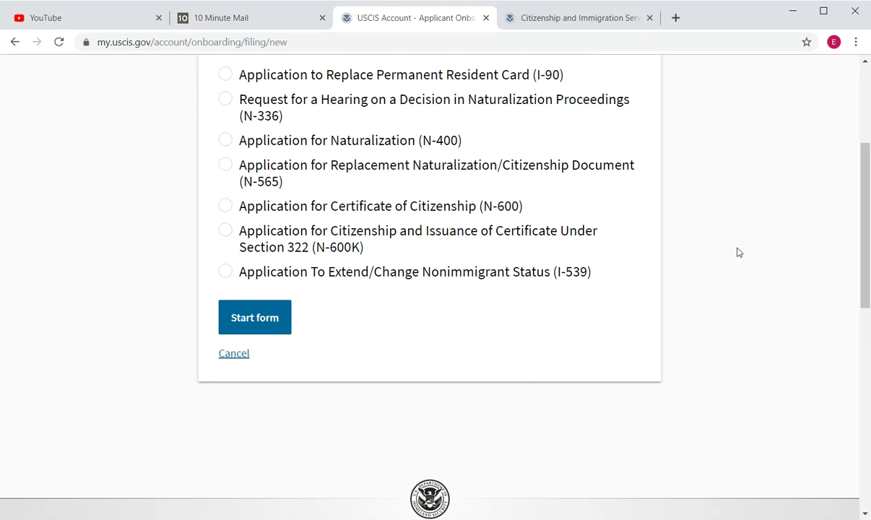